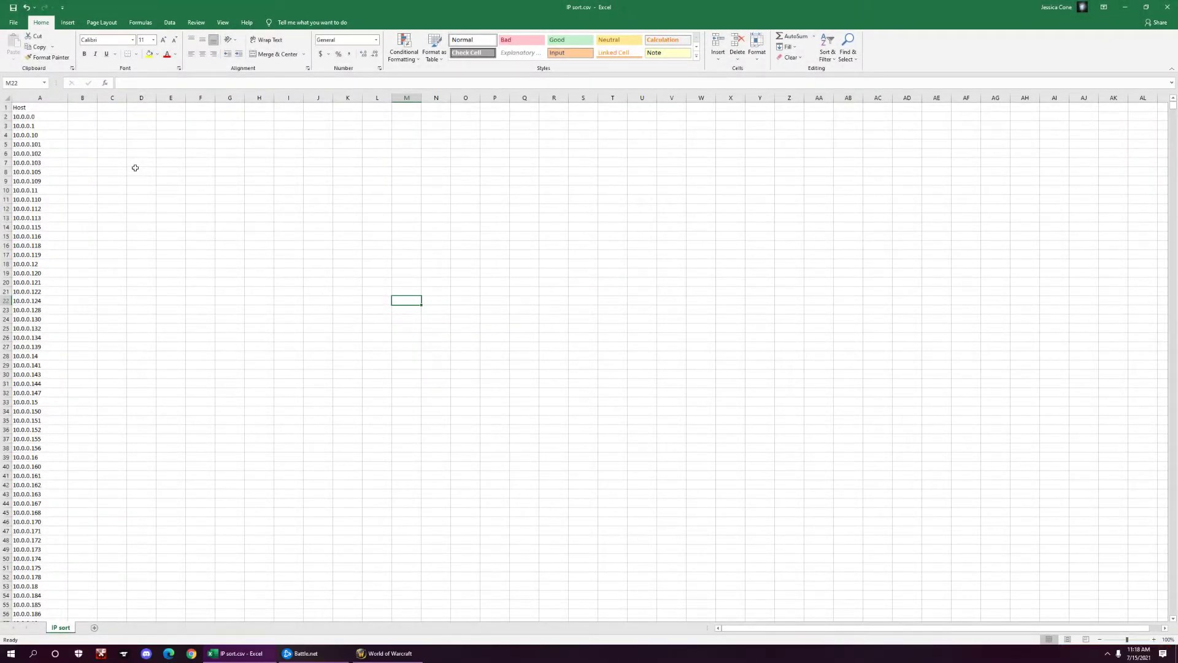
- Turn on filtering for the Host column from the top of the sheet and sort it A to Z
{"action": "key", "text": "ctrl+Home"}
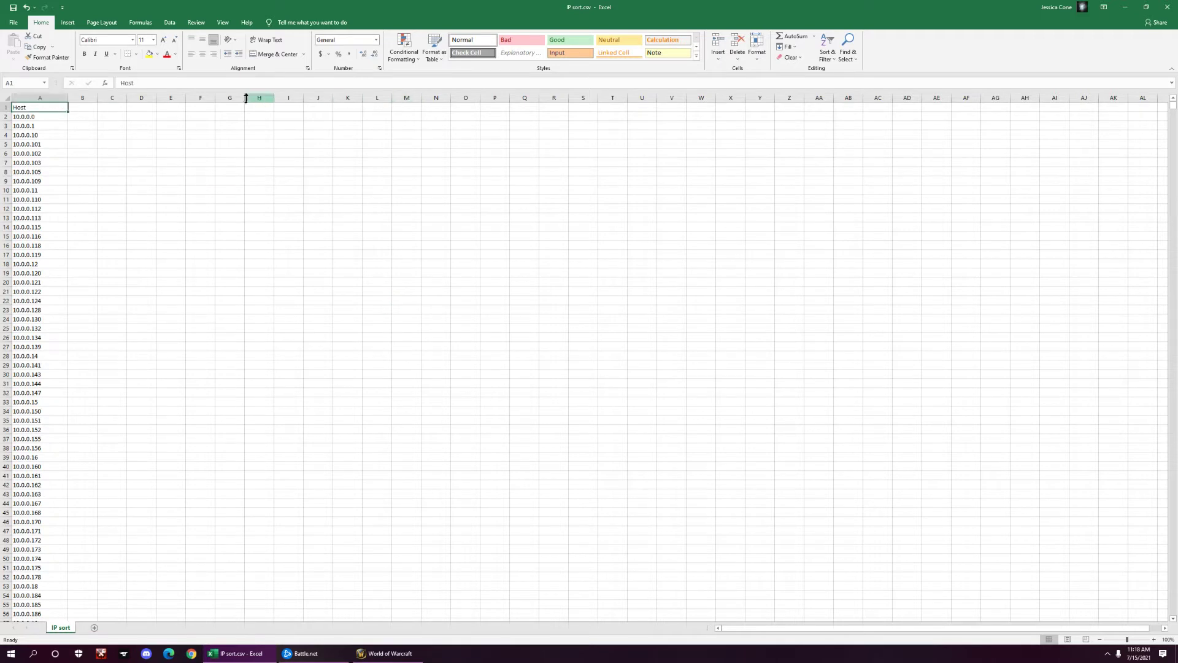
{"action": "left_click", "coordinate": [170, 22]}
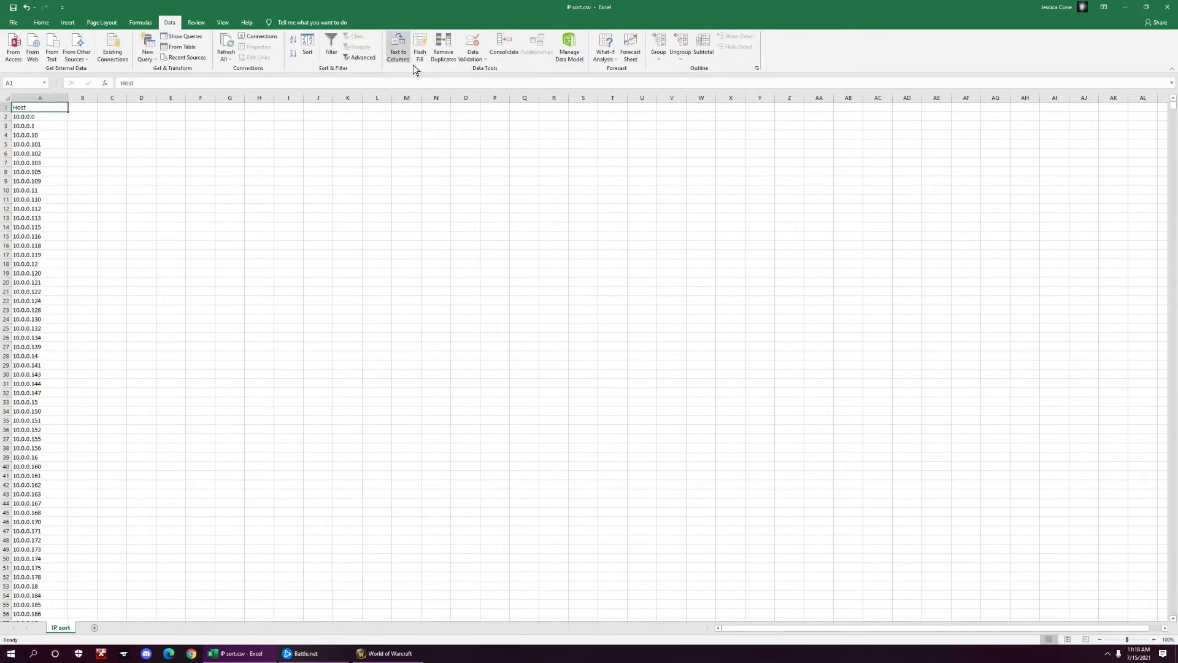
{"action": "left_click", "coordinate": [331, 52]}
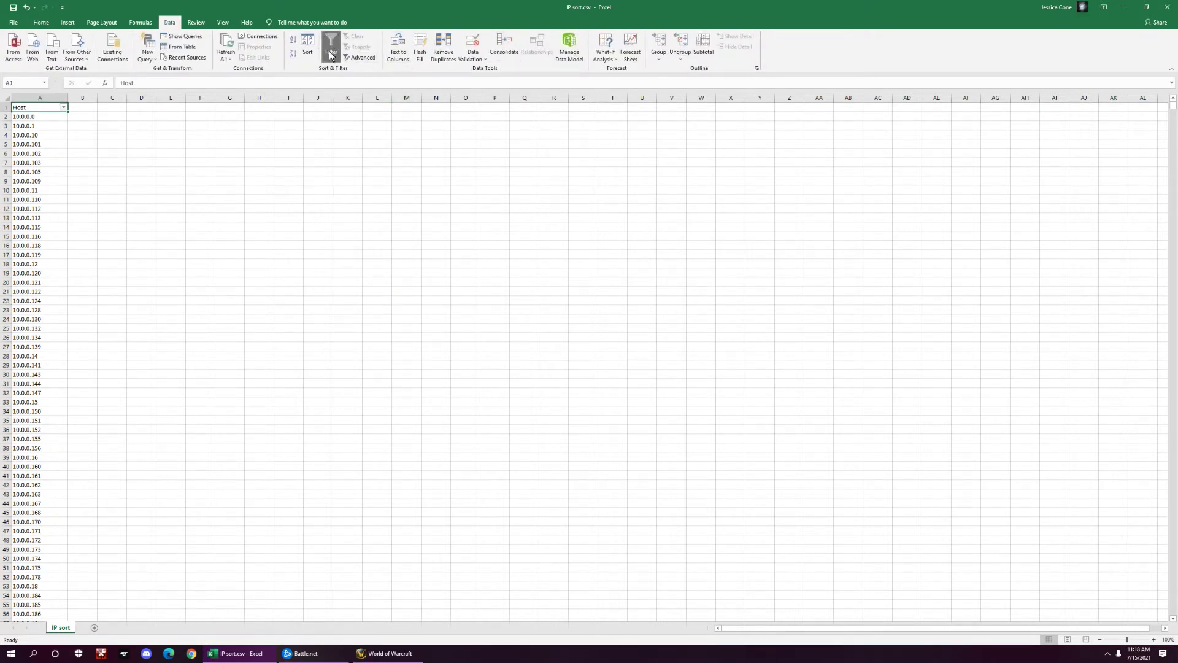
{"action": "left_click", "coordinate": [63, 107]}
{"action": "left_click", "coordinate": [47, 118]}
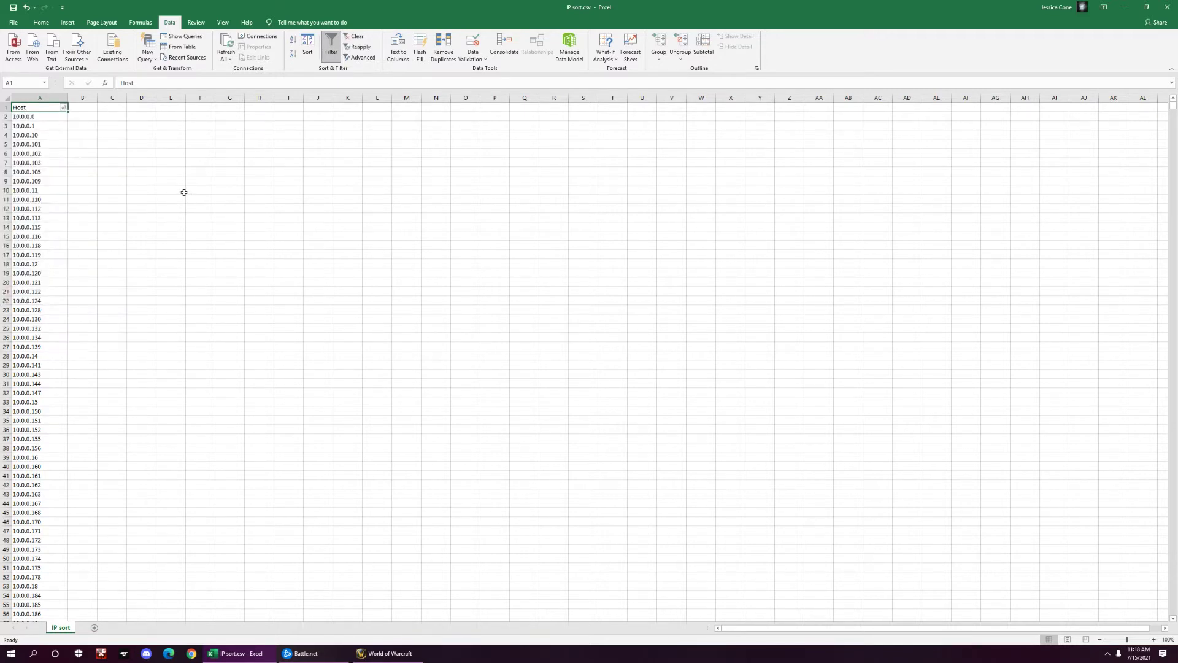
- Review sorted addresses 10.0.0.0, 10.0.0.1, 10.0.0.10, 10.0.0.101, then select the Host column for splitting
{"action": "left_click", "coordinate": [31, 117]}
{"action": "left_click", "coordinate": [56, 128]}
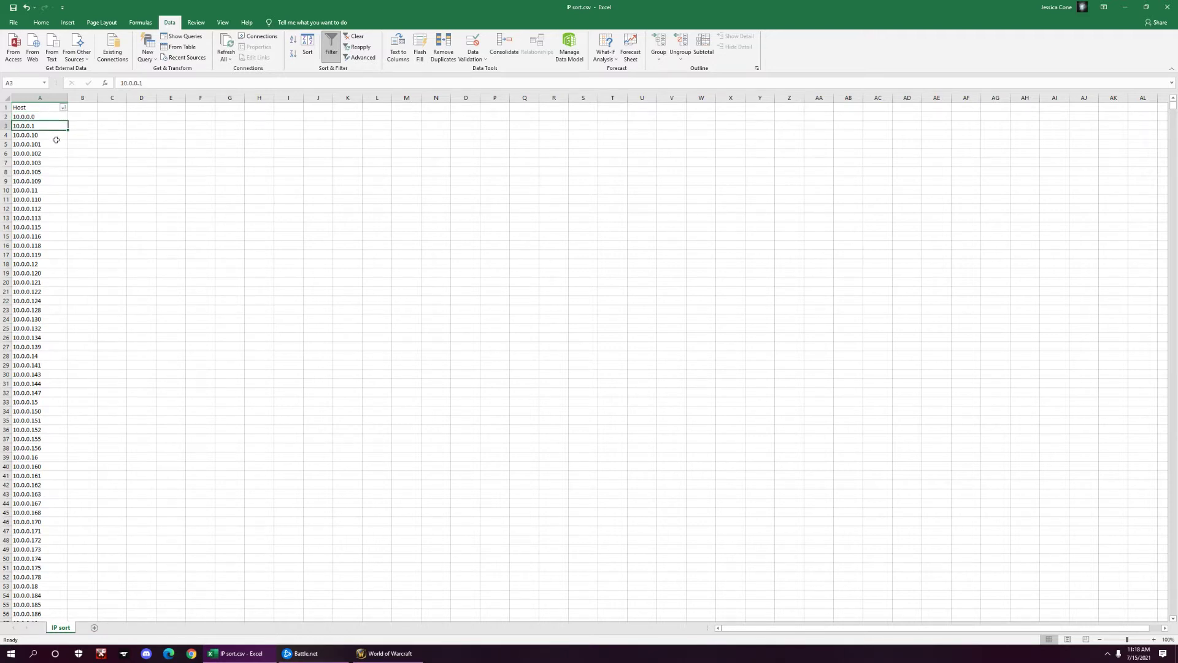
{"action": "left_click", "coordinate": [55, 139]}
{"action": "left_click", "coordinate": [55, 149]}
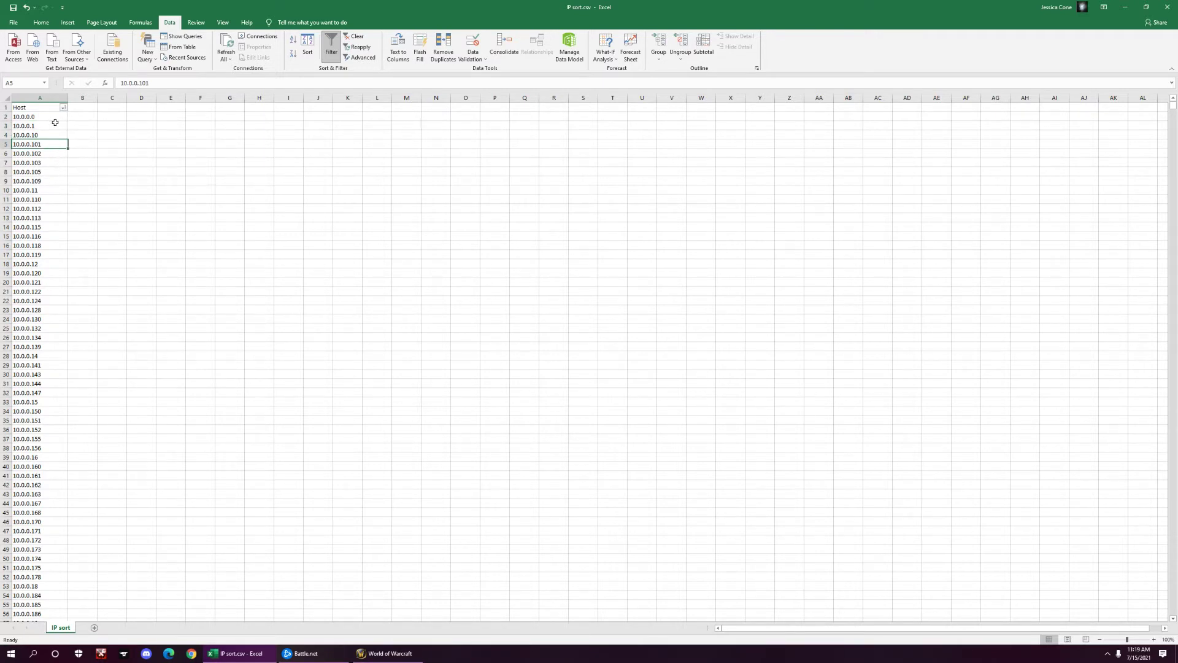
{"action": "left_click", "coordinate": [96, 182]}
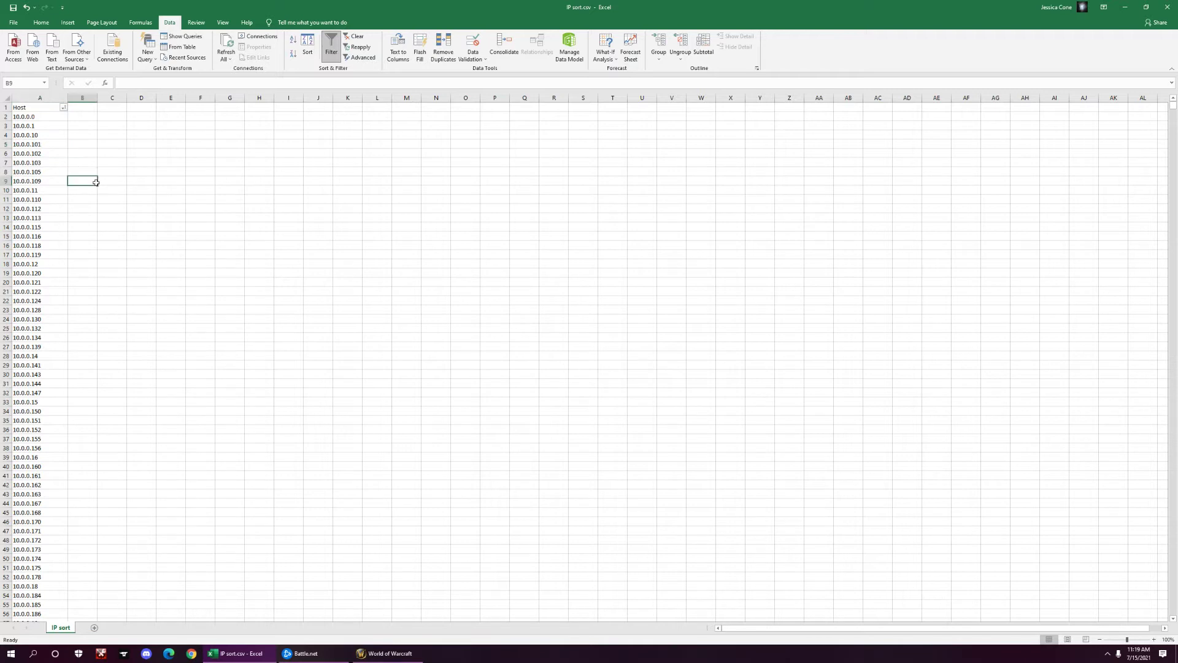
{"action": "left_click", "coordinate": [66, 126]}
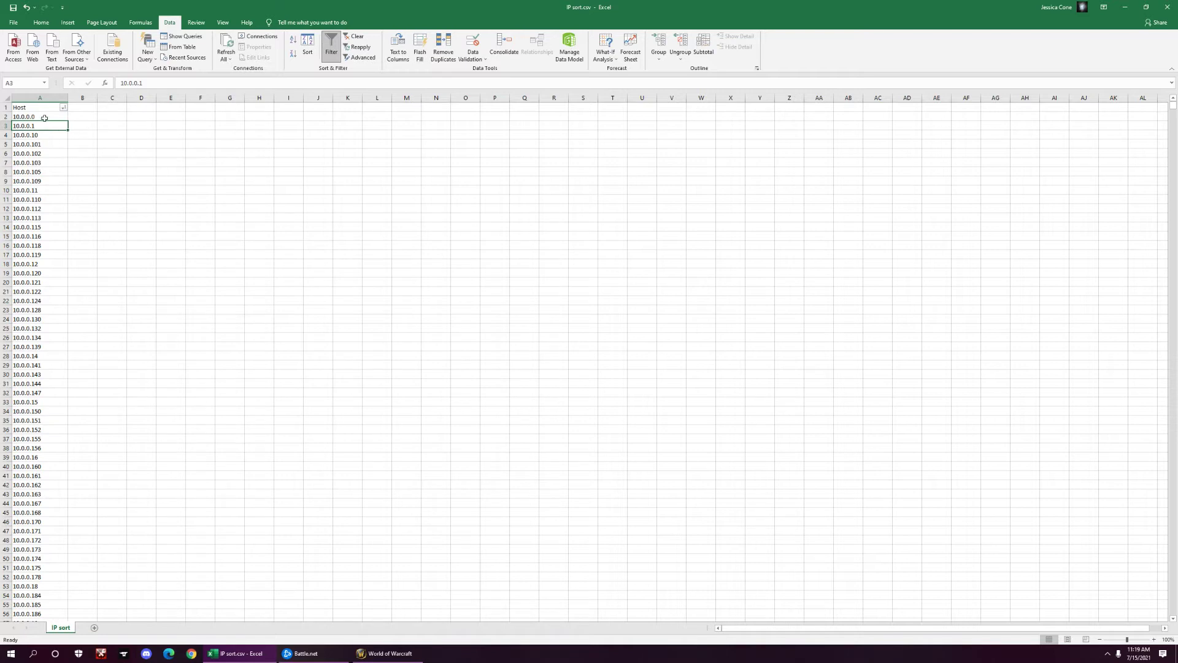
{"action": "left_click", "coordinate": [60, 118]}
{"action": "left_click", "coordinate": [40, 98]}
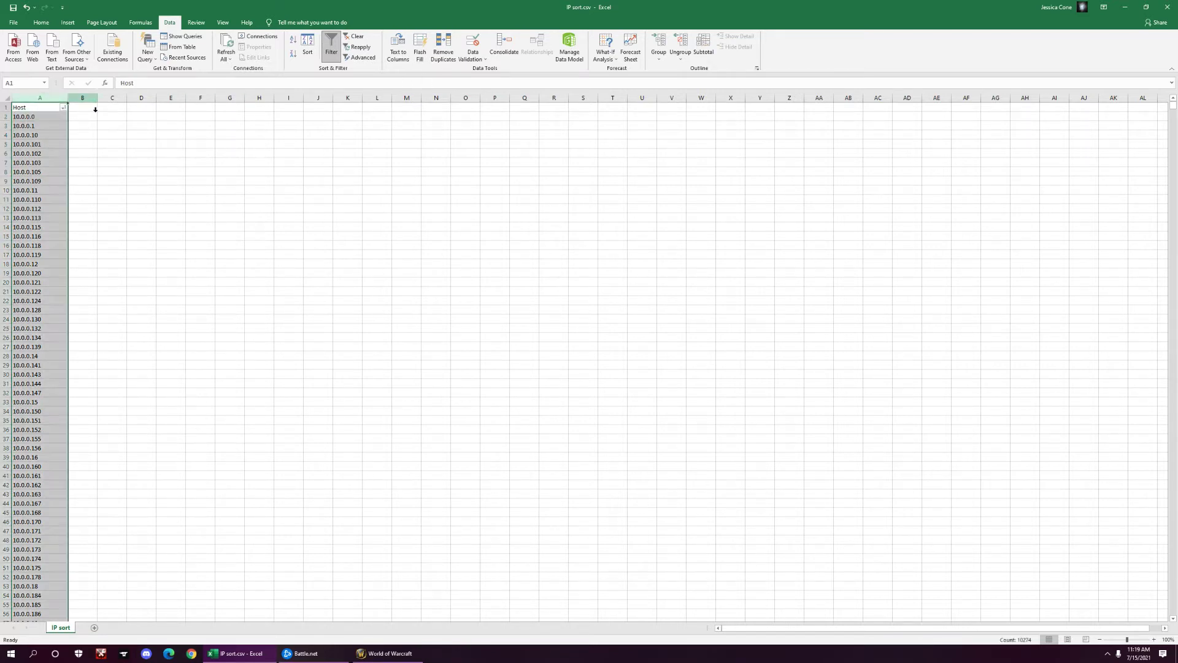
{"action": "left_click", "coordinate": [399, 50]}
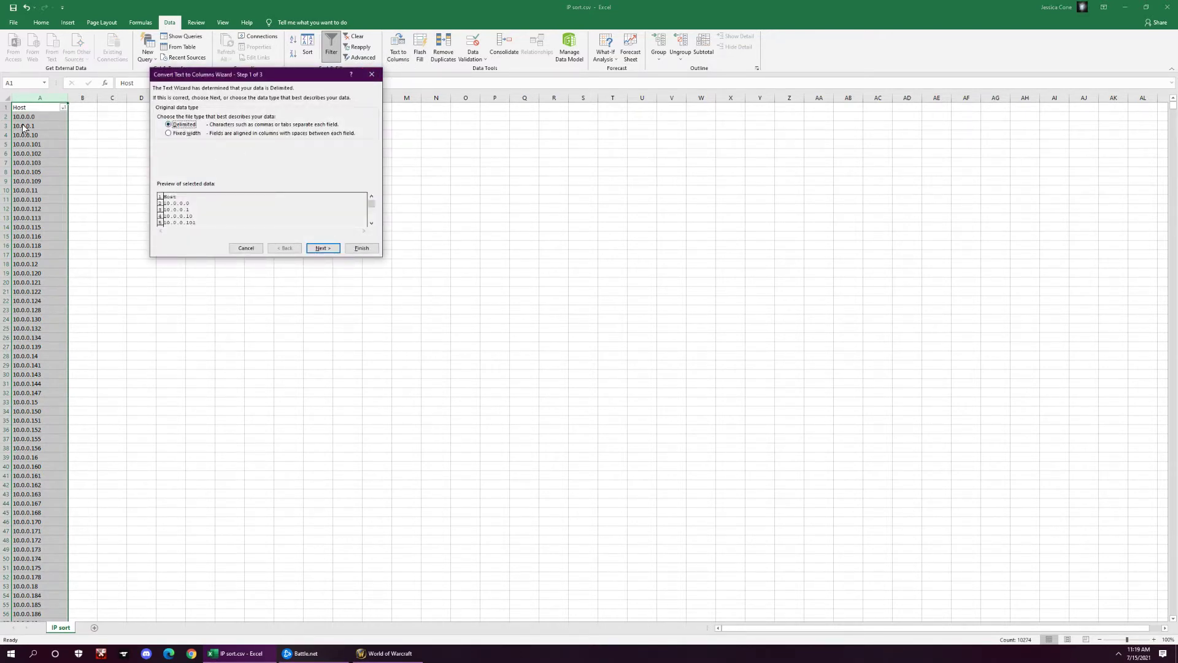
- Split column A on a '.' custom delimiter, placing the four octets in columns B onward
{"action": "left_click", "coordinate": [324, 252]}
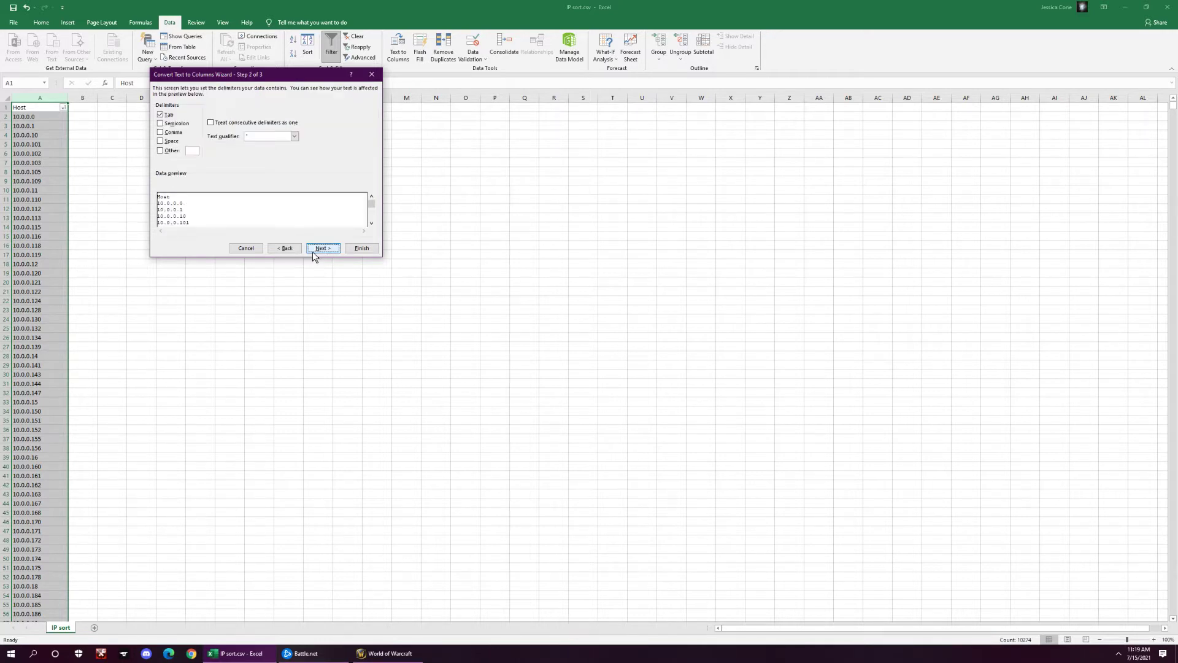
{"action": "left_click", "coordinate": [165, 151]}
{"action": "type", "text": "."}
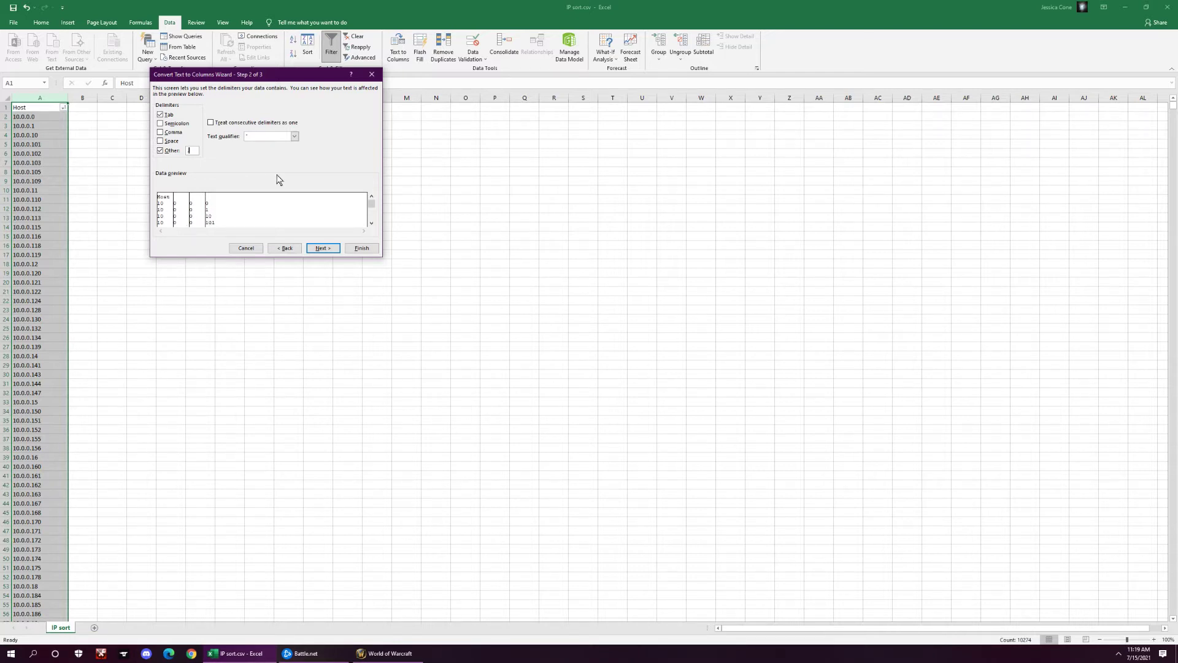
{"action": "left_click", "coordinate": [326, 249]}
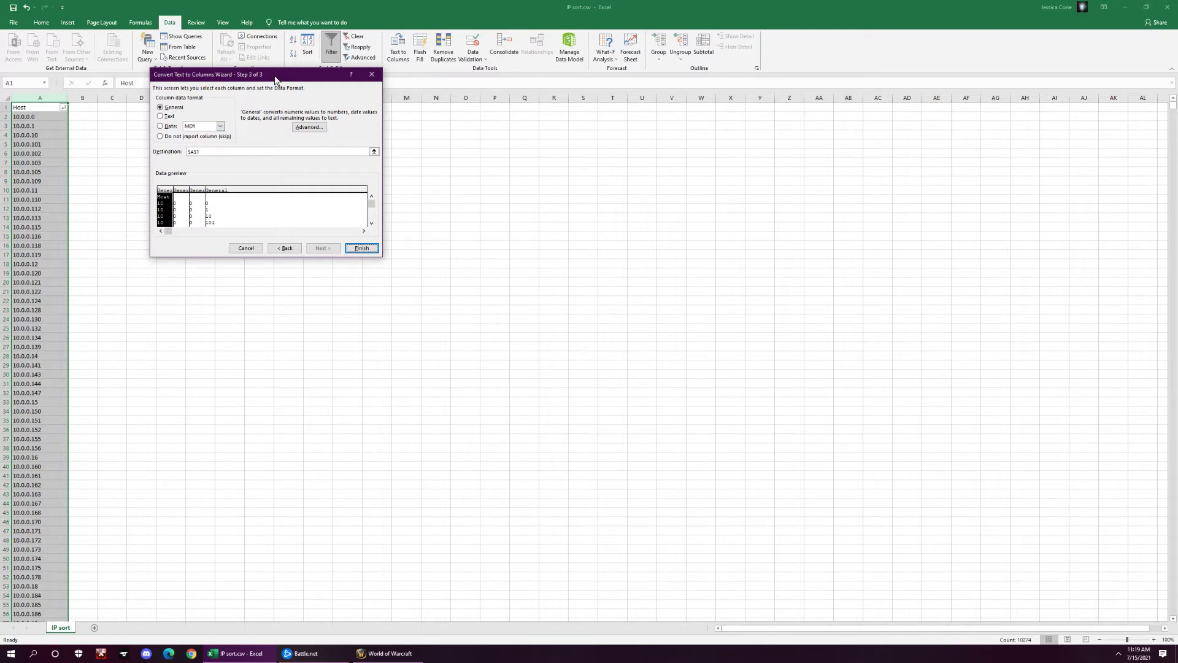
{"action": "left_click_drag", "start_coordinate": [274, 80], "coordinate": [486, 97]}
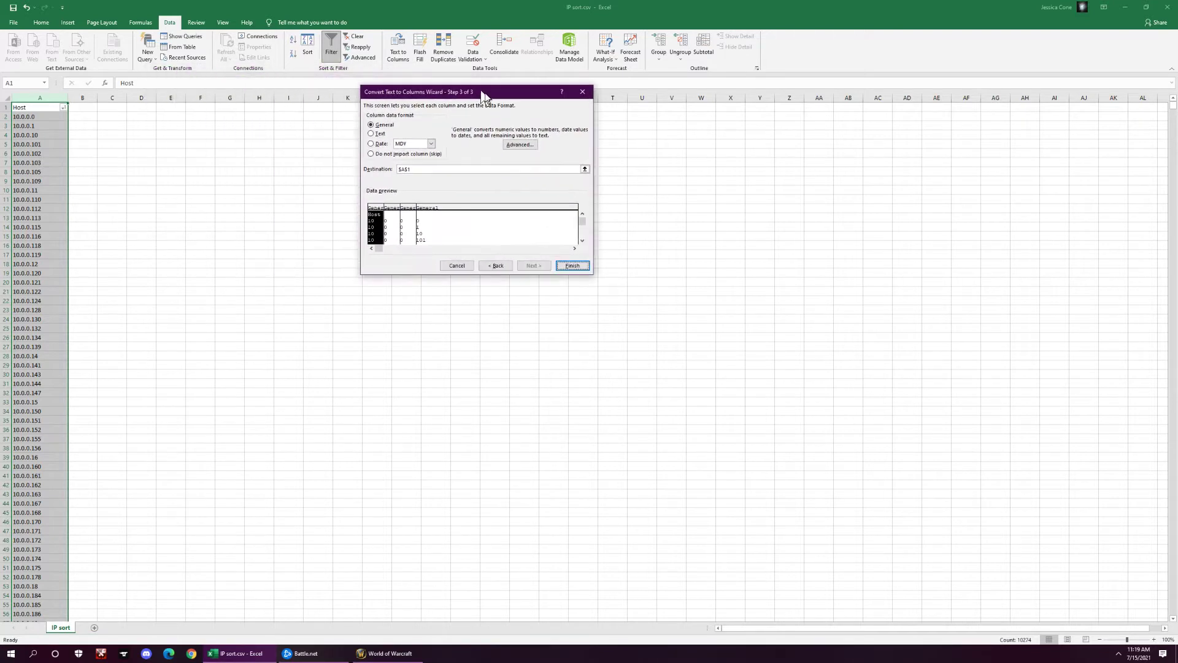
{"action": "left_click", "coordinate": [412, 170]}
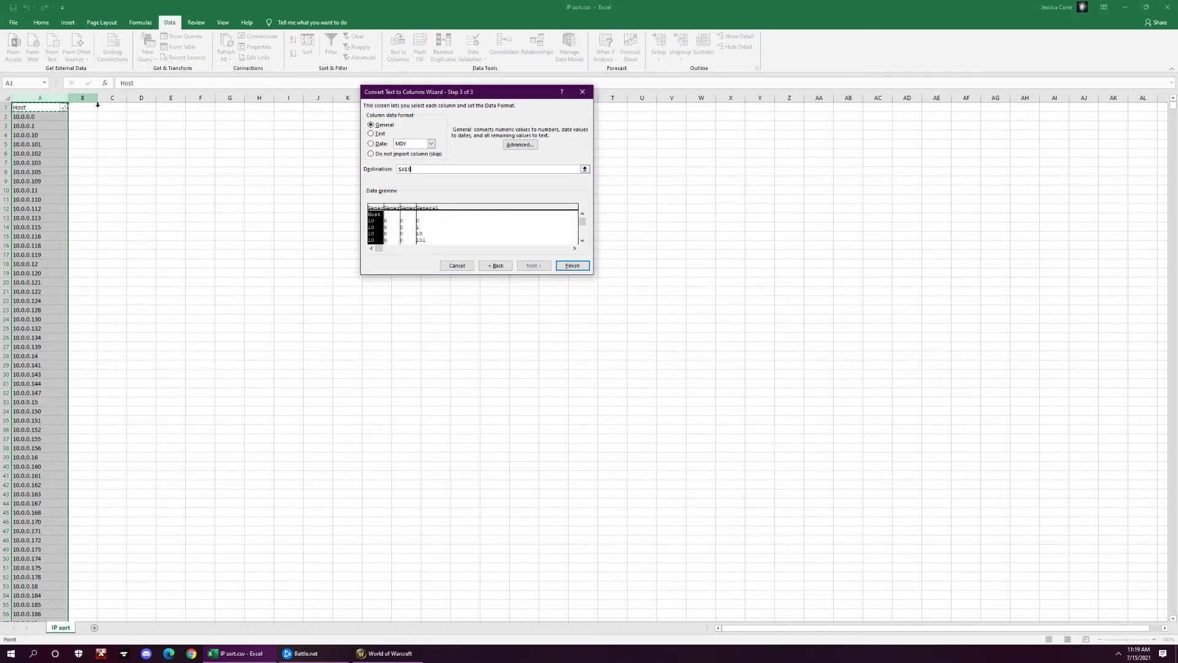
{"action": "left_click_drag", "start_coordinate": [96, 105], "coordinate": [176, 102]}
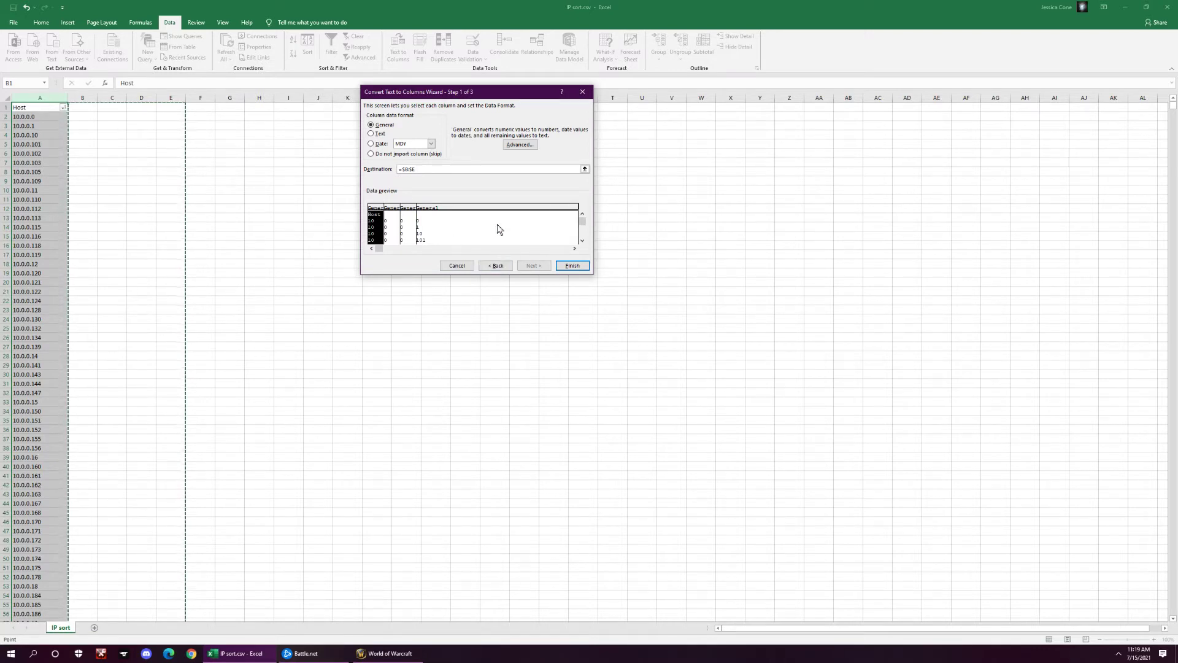
{"action": "left_click", "coordinate": [583, 266]}
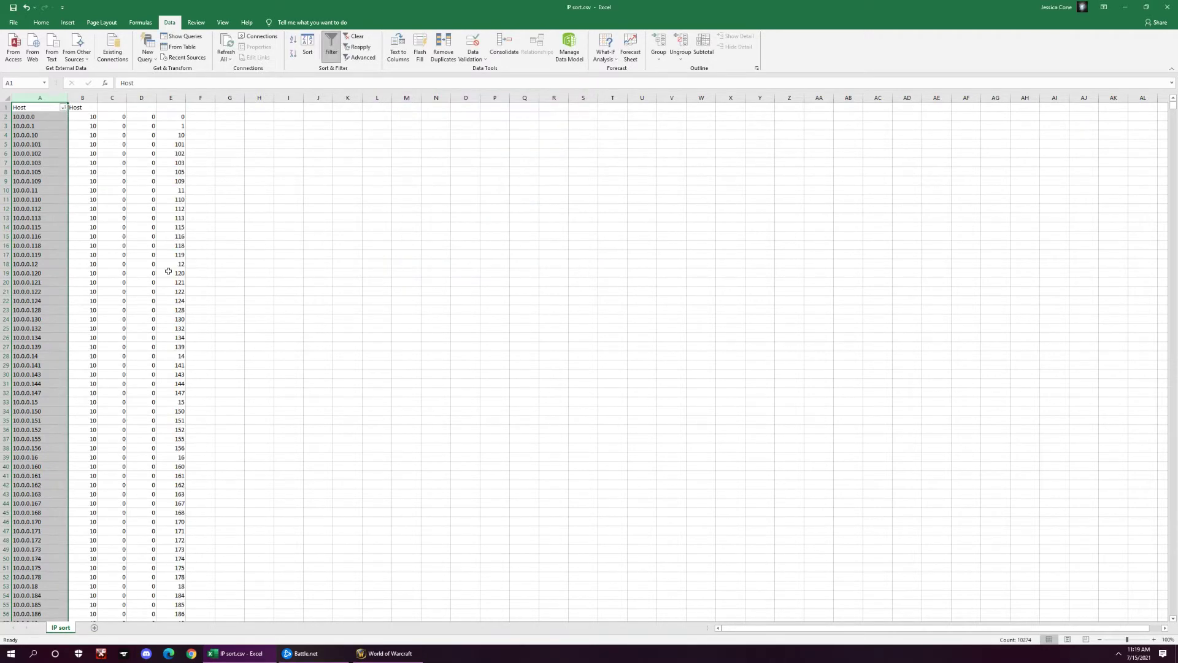
- Check the row 2 octets, then reapply the filter over headers A1:E1
{"action": "left_click", "coordinate": [83, 117]}
{"action": "left_click", "coordinate": [112, 118]}
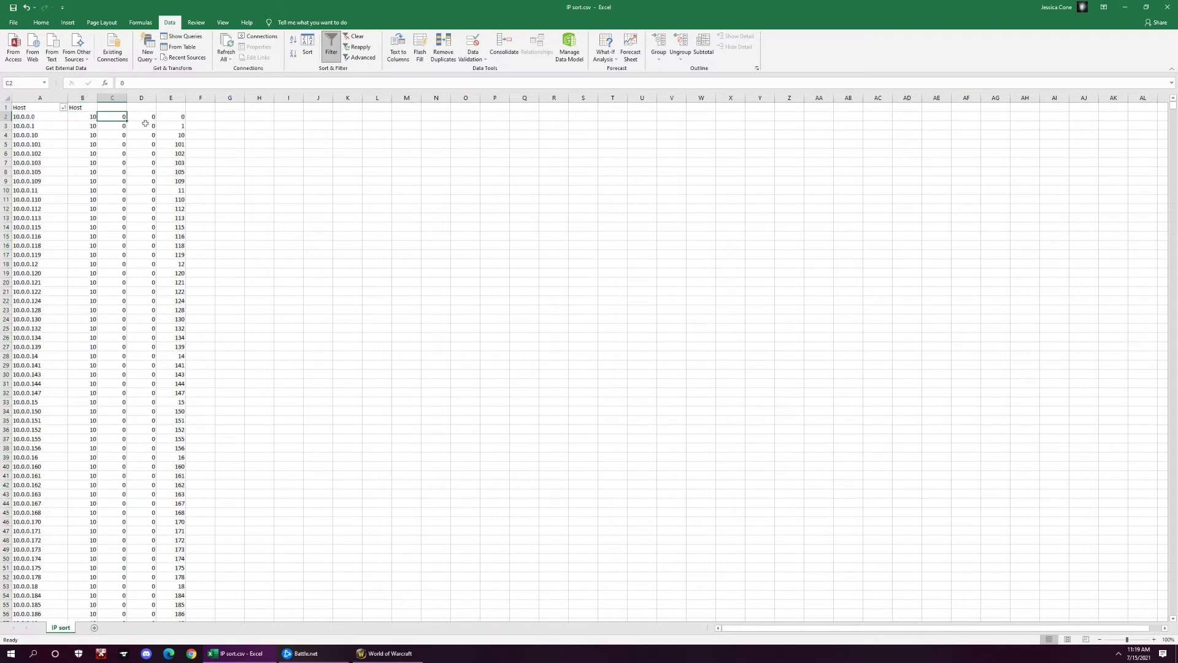
{"action": "left_click", "coordinate": [141, 118]}
{"action": "left_click", "coordinate": [175, 119]}
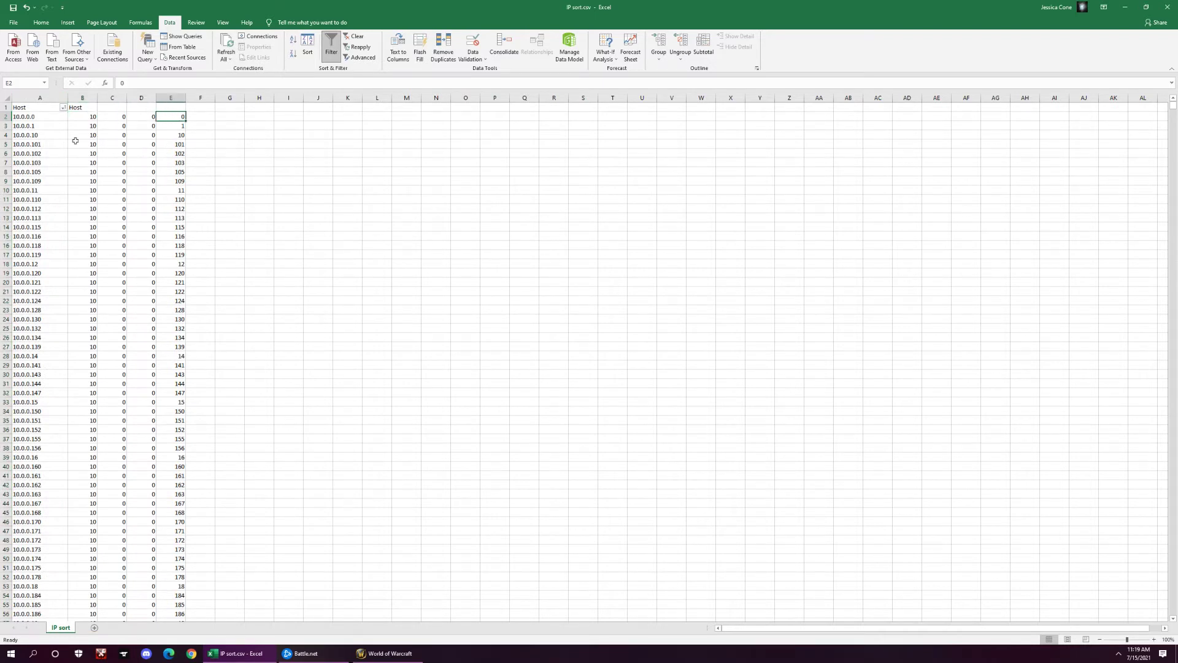
{"action": "left_click", "coordinate": [35, 108]}
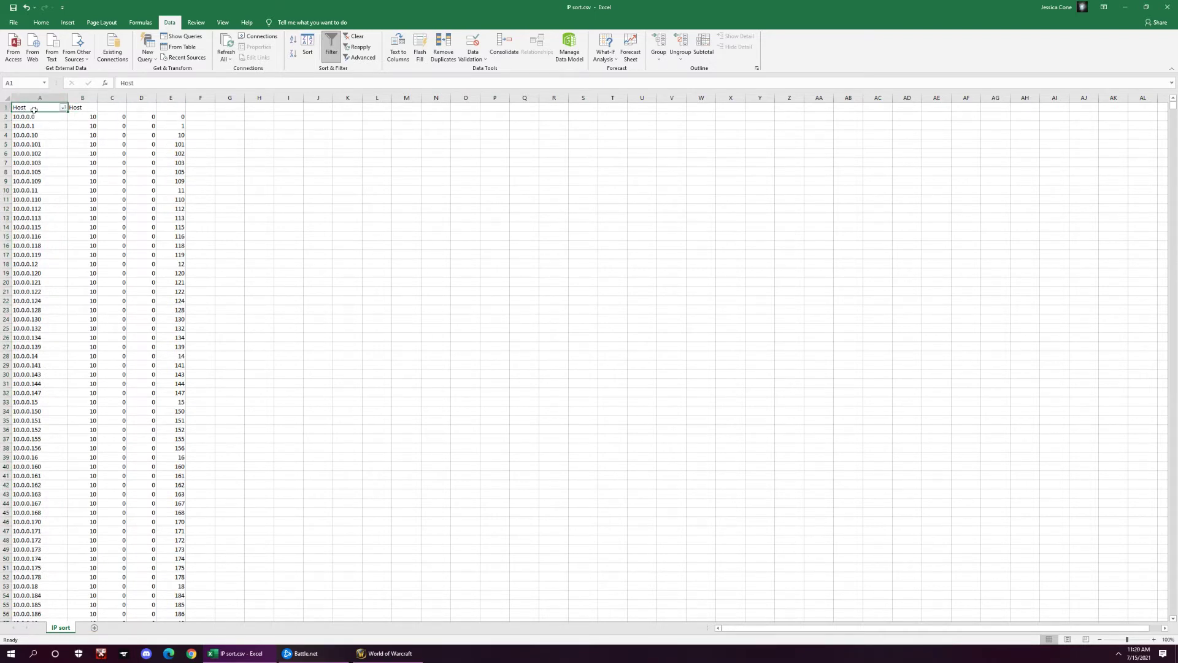
{"action": "left_click_drag", "start_coordinate": [35, 108], "coordinate": [175, 109]}
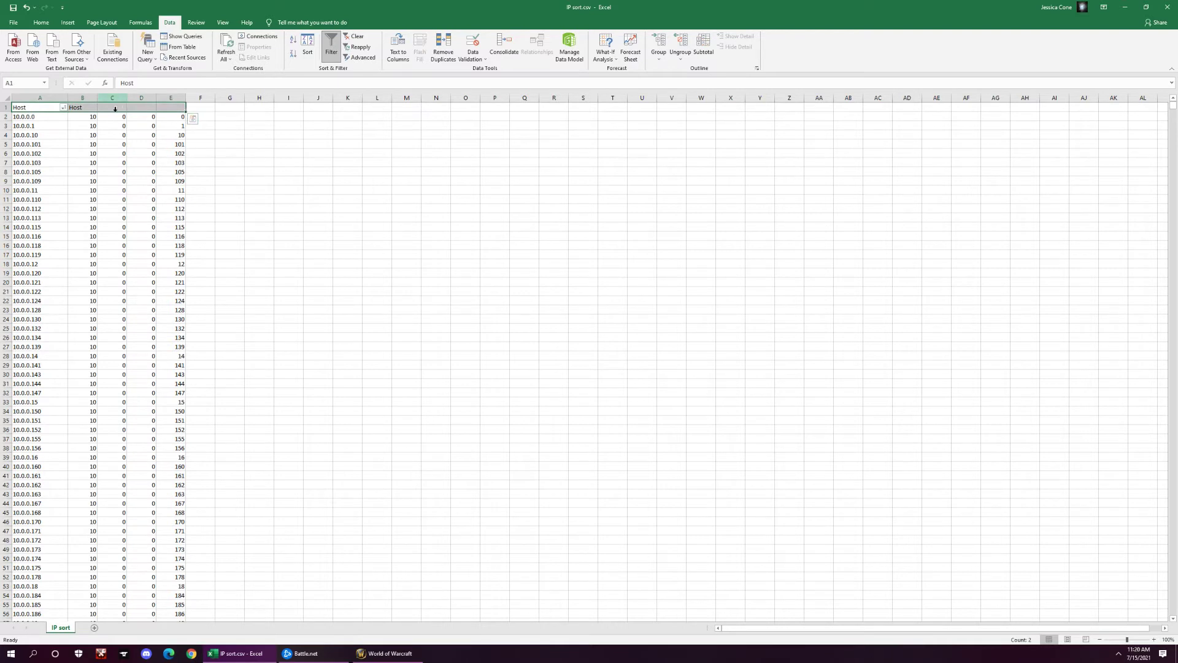
{"action": "left_click", "coordinate": [337, 54]}
{"action": "left_click", "coordinate": [337, 54]}
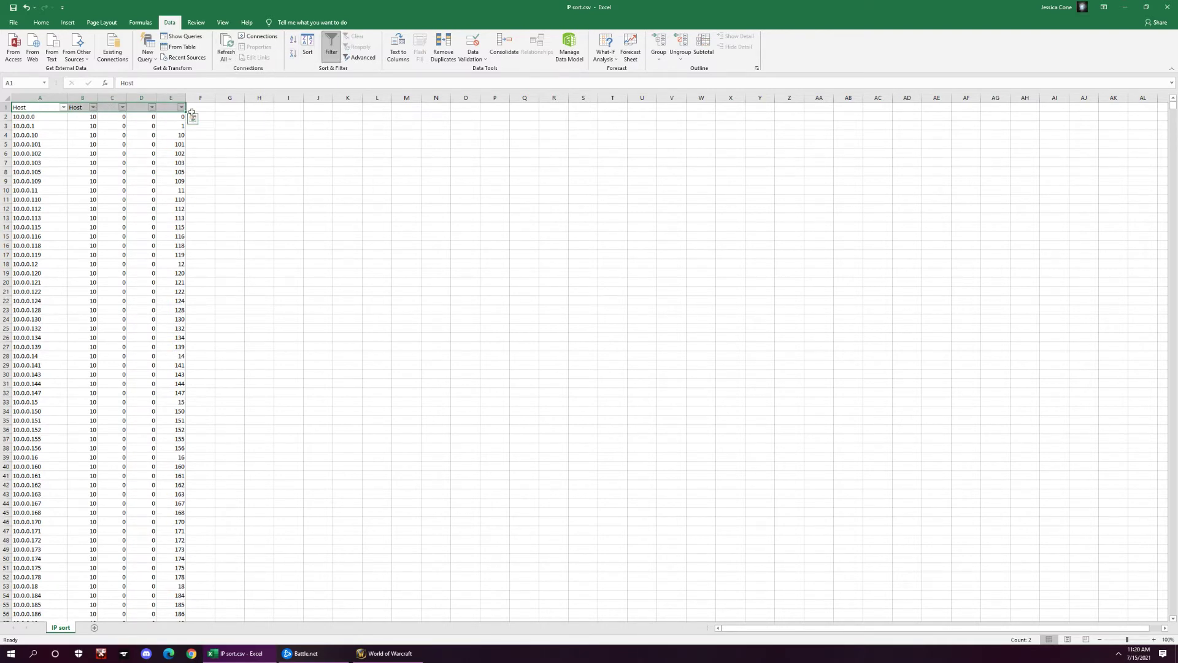
- Select whole columns B through E and bring up the custom Sort dialog
{"action": "left_click", "coordinate": [281, 155]}
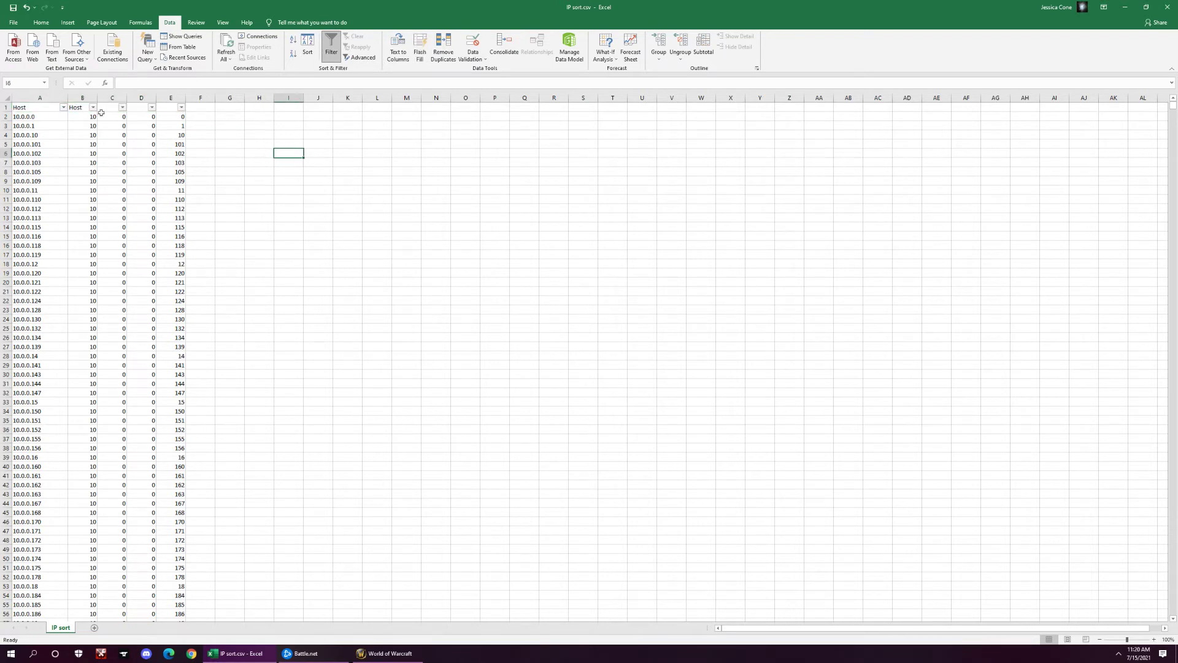
{"action": "left_click_drag", "start_coordinate": [96, 111], "coordinate": [170, 110]}
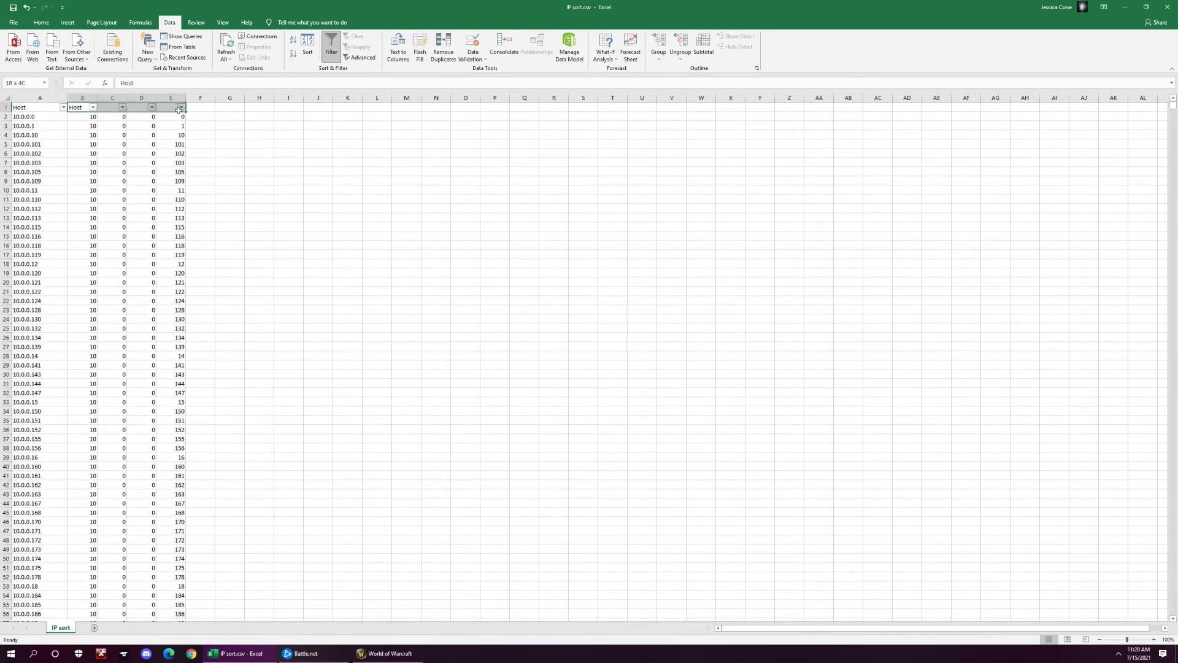
{"action": "left_click_drag", "start_coordinate": [83, 98], "coordinate": [181, 100]}
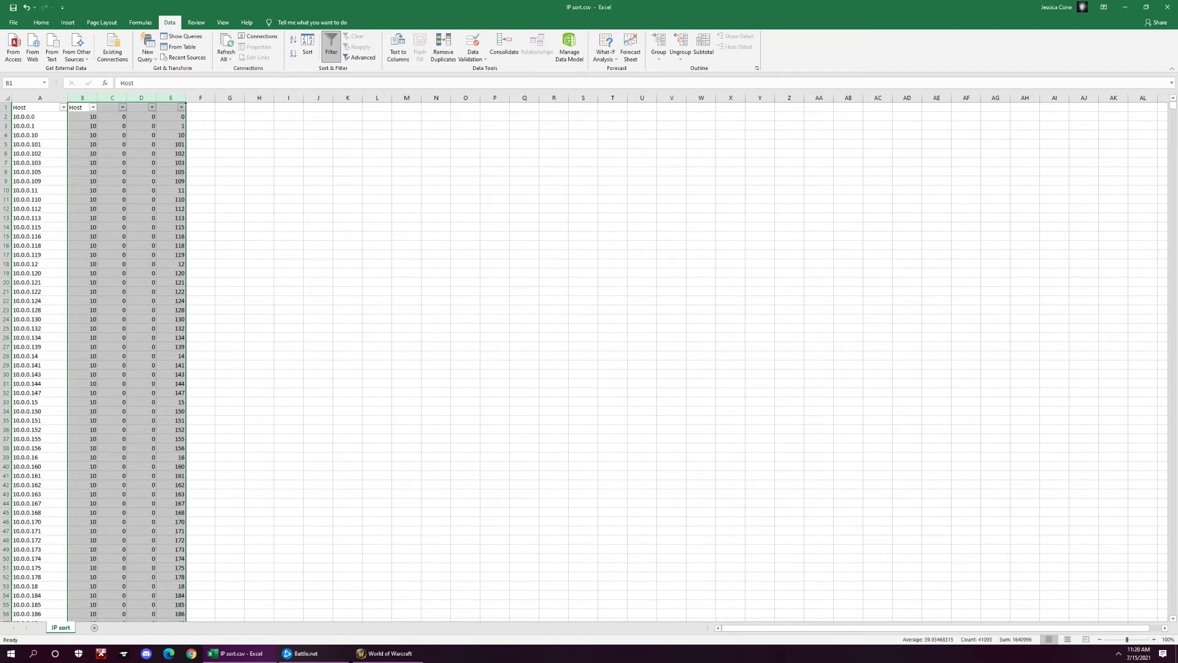
{"action": "left_click", "coordinate": [307, 46]}
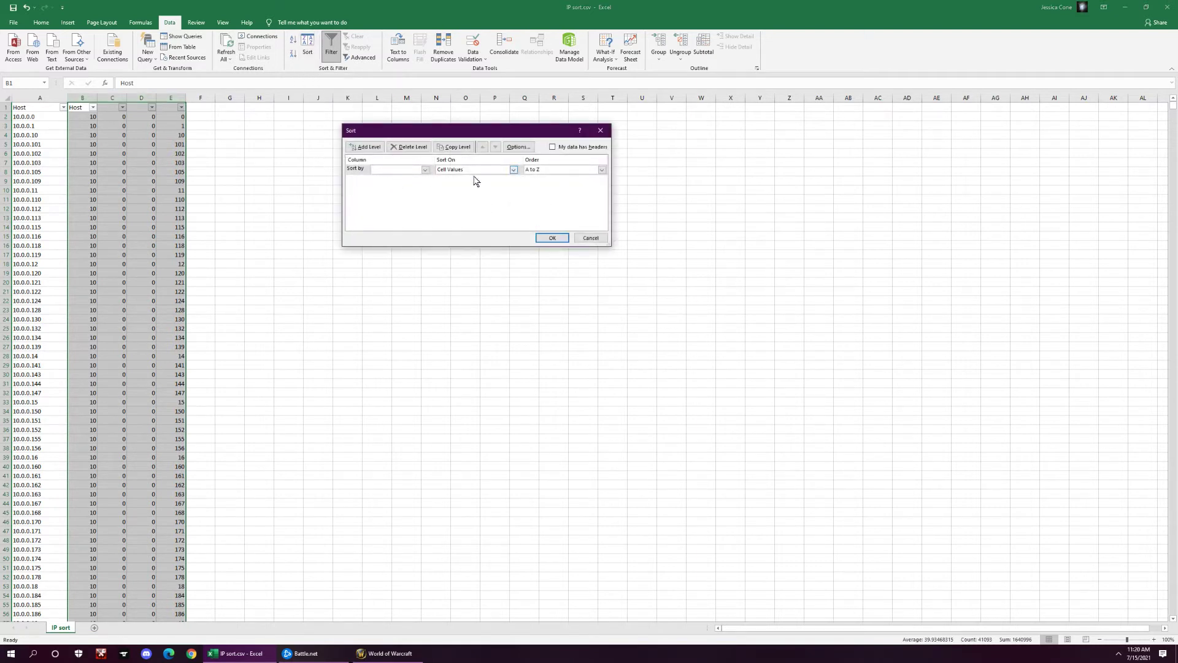
- Set four sort levels, Column B, C, D, then E, and apply the sort
{"action": "left_click", "coordinate": [426, 170]}
{"action": "left_click", "coordinate": [405, 182]}
{"action": "left_click", "coordinate": [366, 146]}
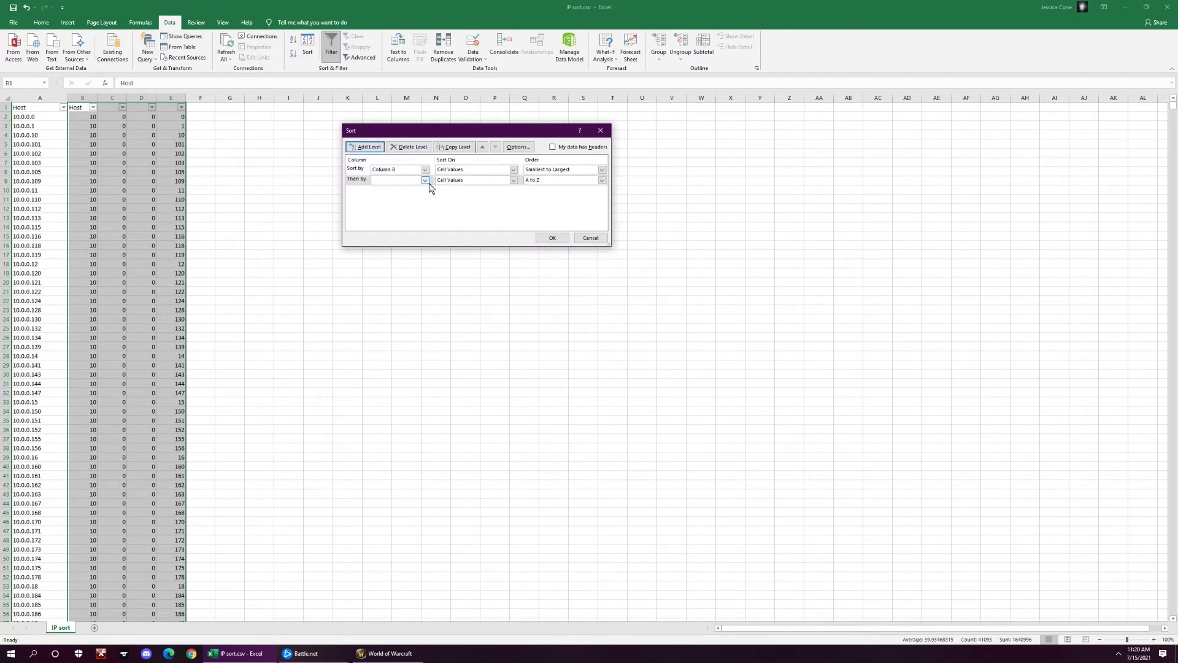
{"action": "left_click", "coordinate": [429, 184]}
{"action": "left_click", "coordinate": [403, 194]}
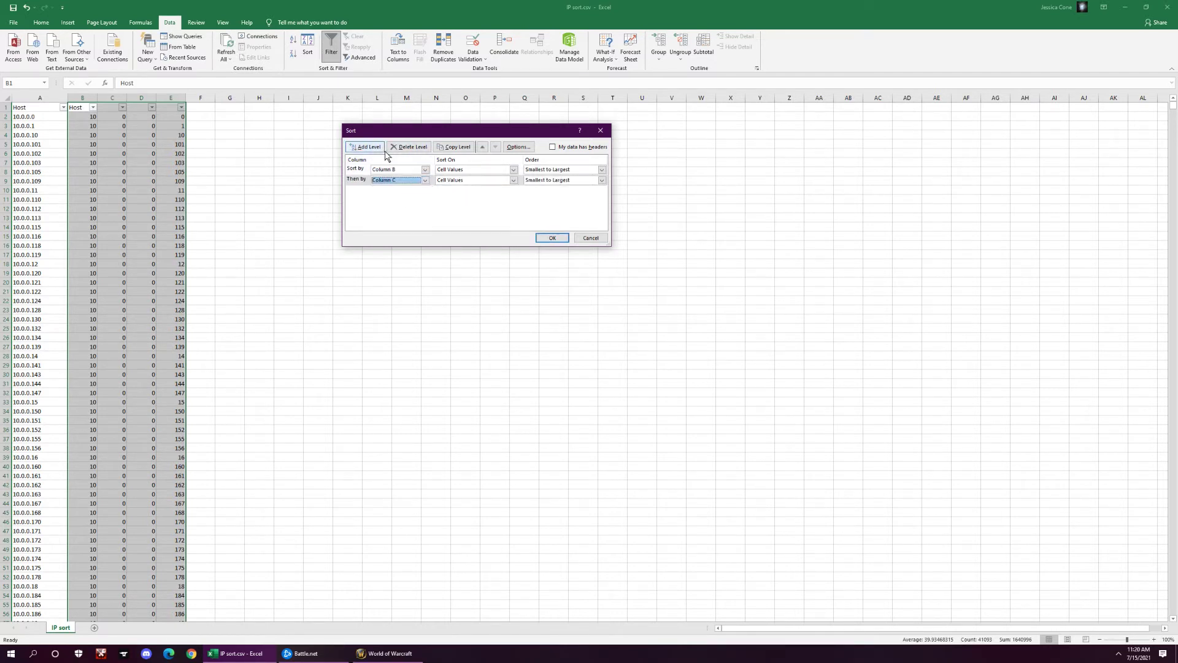
{"action": "left_click", "coordinate": [379, 147]}
{"action": "left_click", "coordinate": [425, 191]}
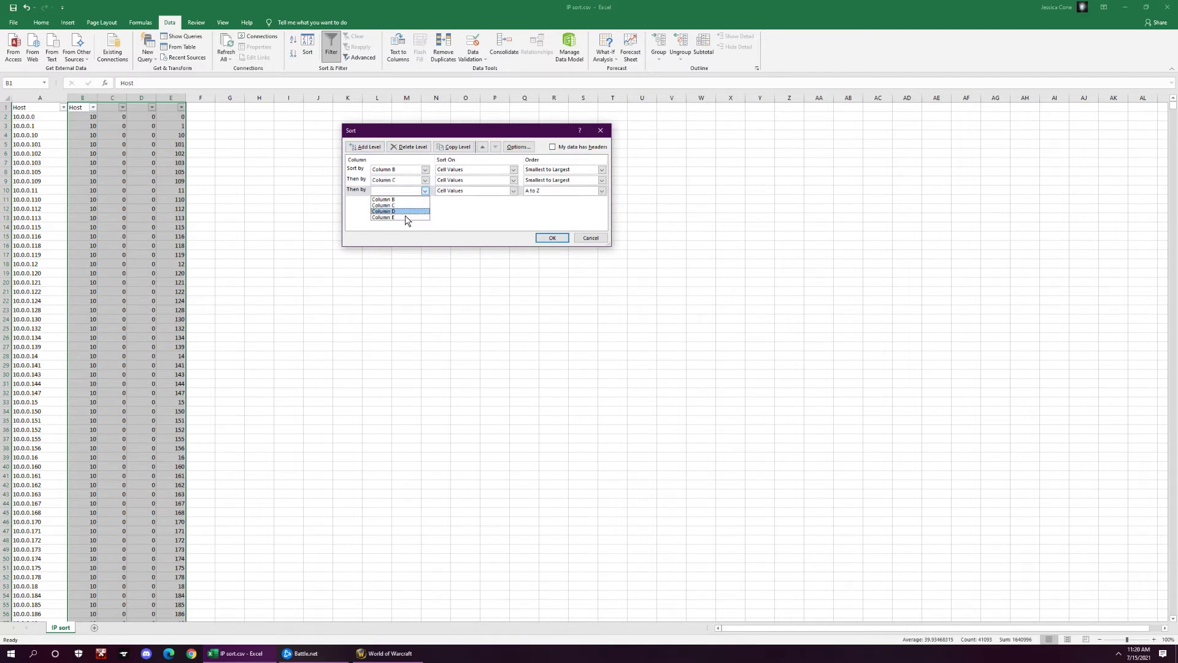
{"action": "left_click", "coordinate": [404, 211]}
{"action": "left_click", "coordinate": [366, 147]}
{"action": "left_click", "coordinate": [425, 202]}
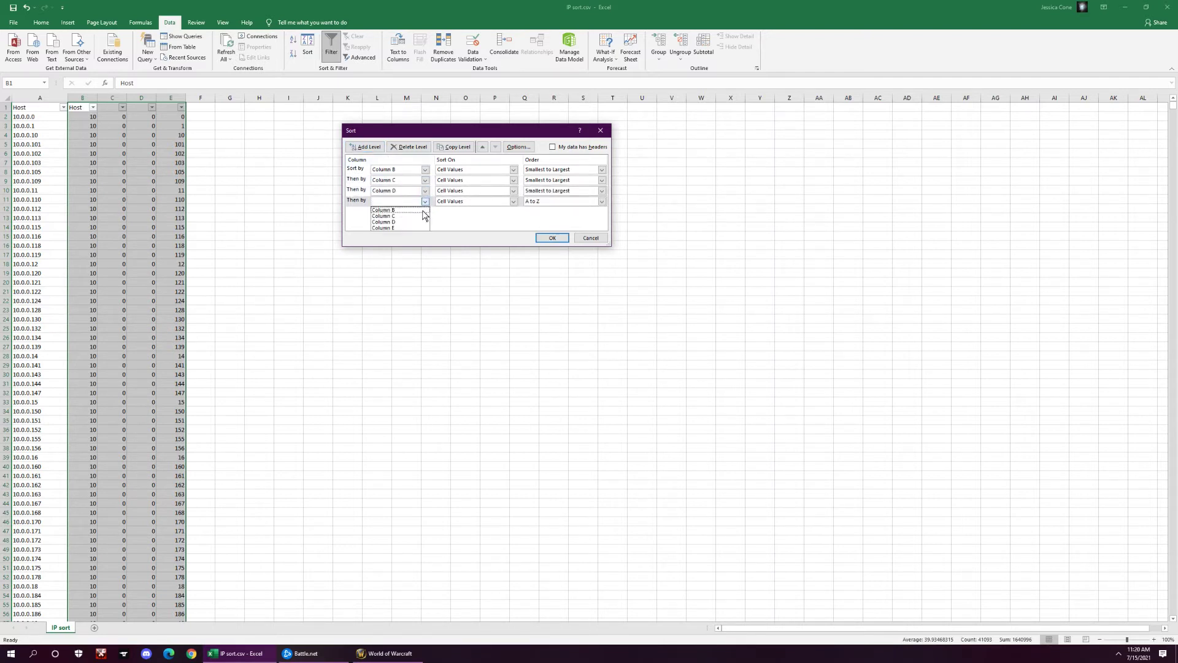
{"action": "left_click", "coordinate": [400, 228]}
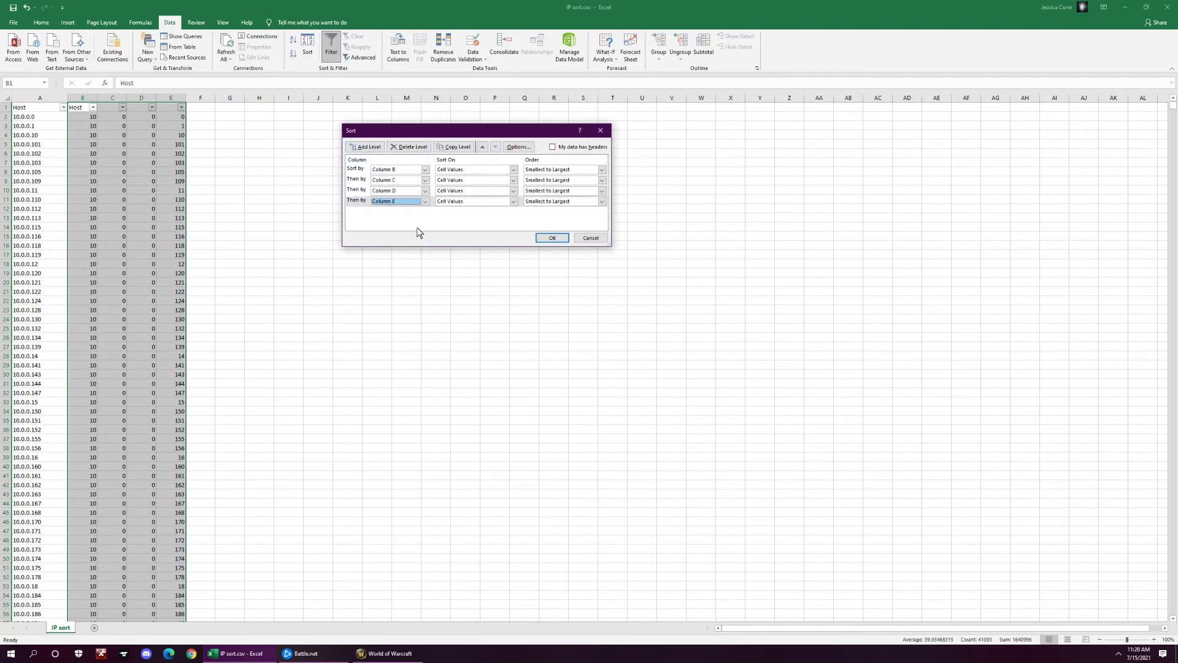
{"action": "left_click", "coordinate": [559, 241]}
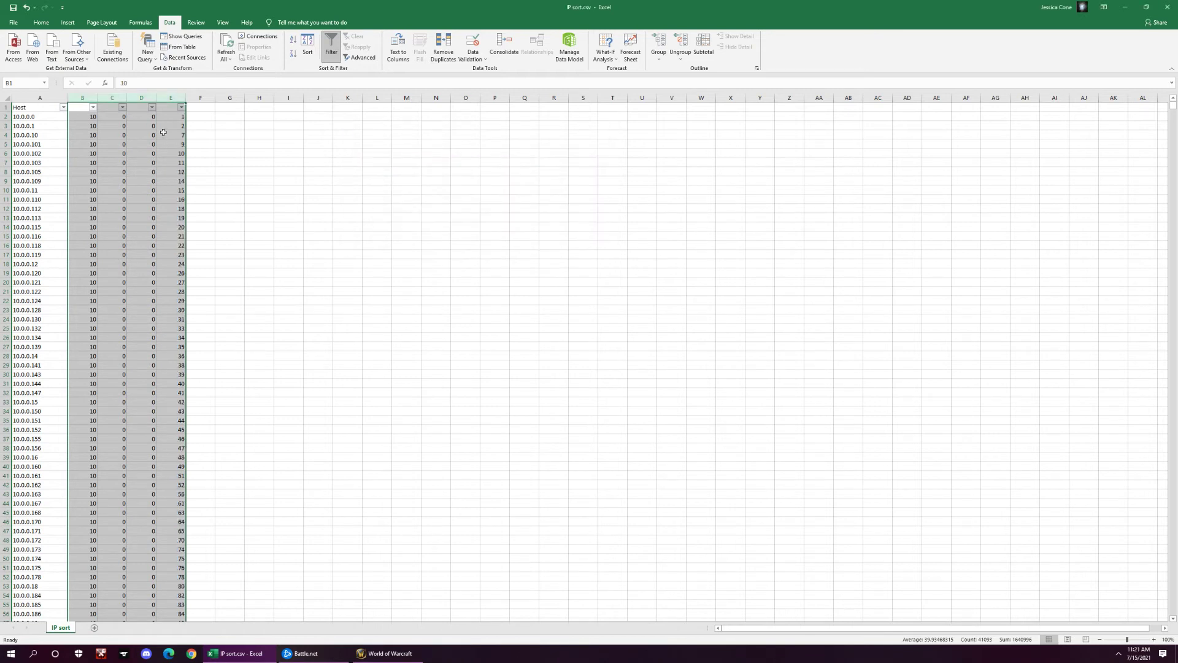
{"action": "mouse_move", "coordinate": [97, 126]}
{"action": "left_mouse_down"}
{"action": "mouse_move", "coordinate": [92, 225]}
{"action": "mouse_move", "coordinate": [97, 126]}
{"action": "left_mouse_up"}
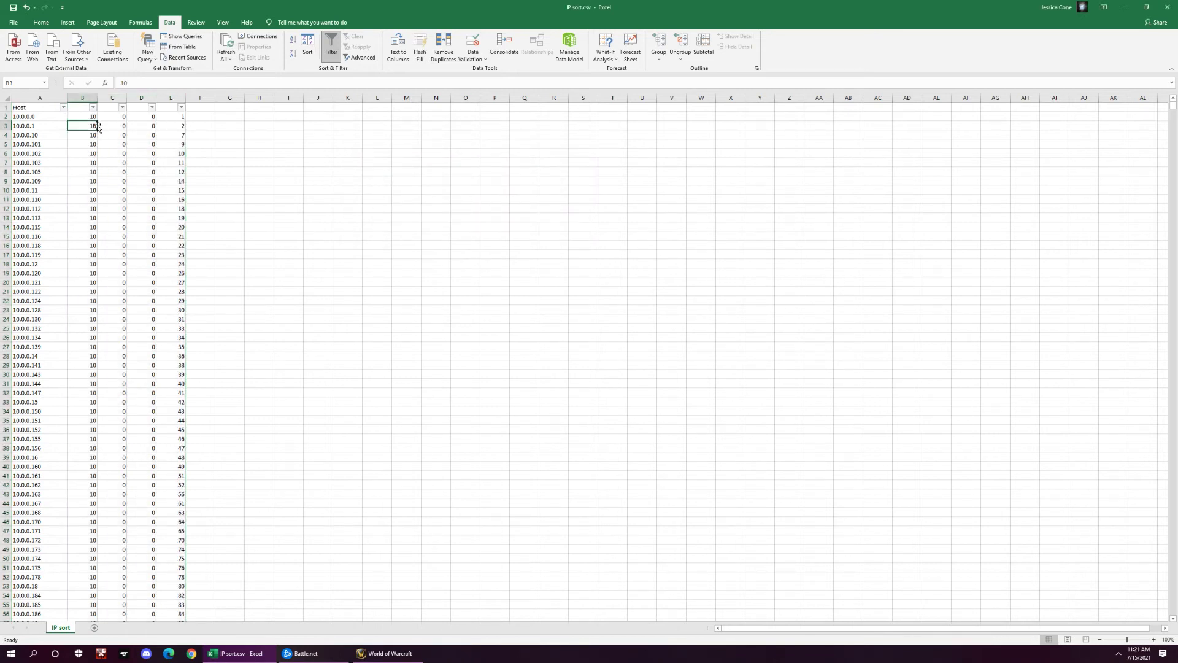
{"action": "left_click", "coordinate": [95, 117]}
{"action": "left_click", "coordinate": [119, 118]}
{"action": "left_click", "coordinate": [147, 117]}
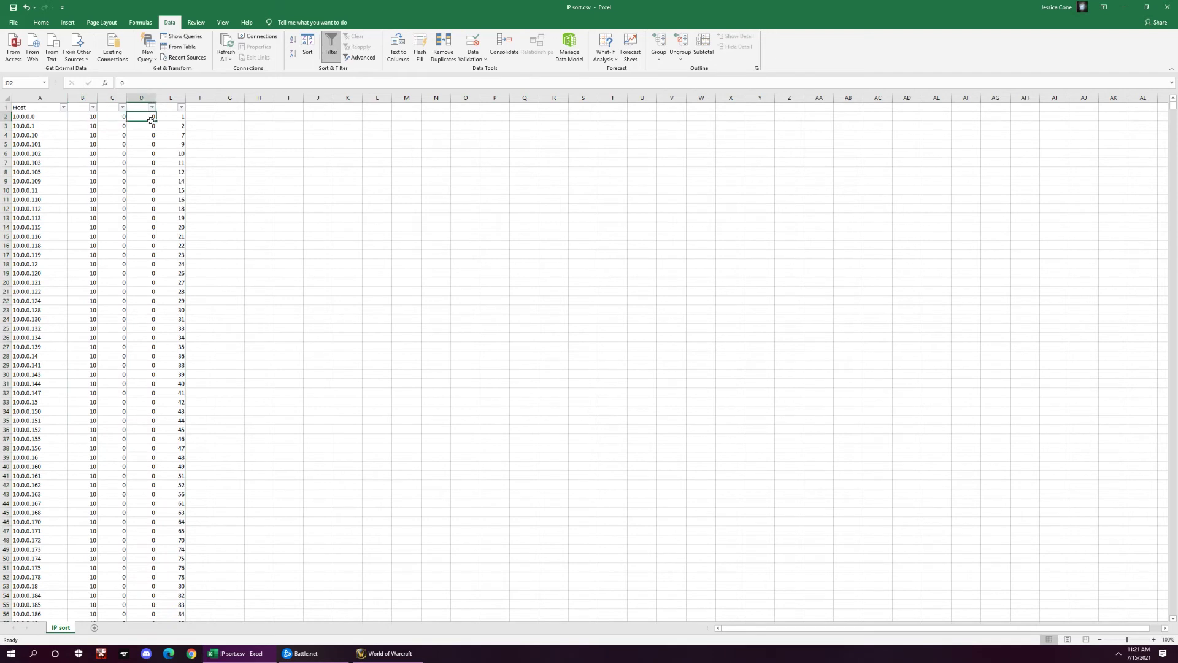
{"action": "left_click", "coordinate": [178, 118]}
{"action": "left_click", "coordinate": [185, 127]}
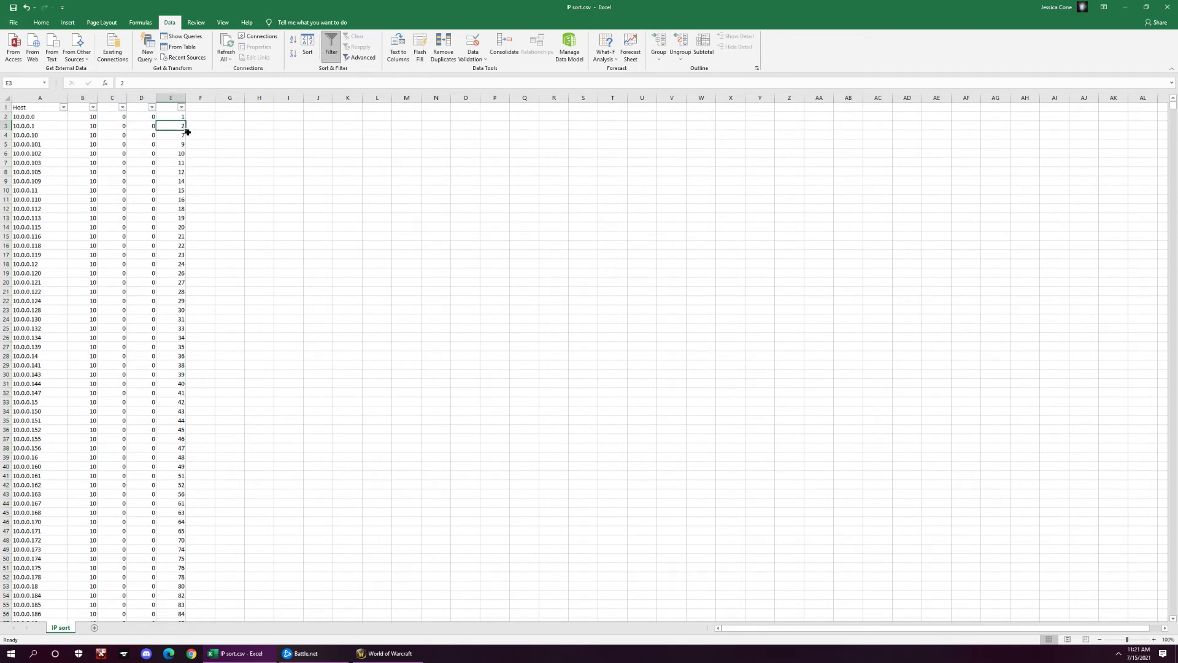
{"action": "left_click", "coordinate": [186, 145]}
{"action": "left_click", "coordinate": [183, 154]}
{"action": "scroll", "coordinate": [178, 190], "scroll_direction": "down", "scroll_amount": 4}
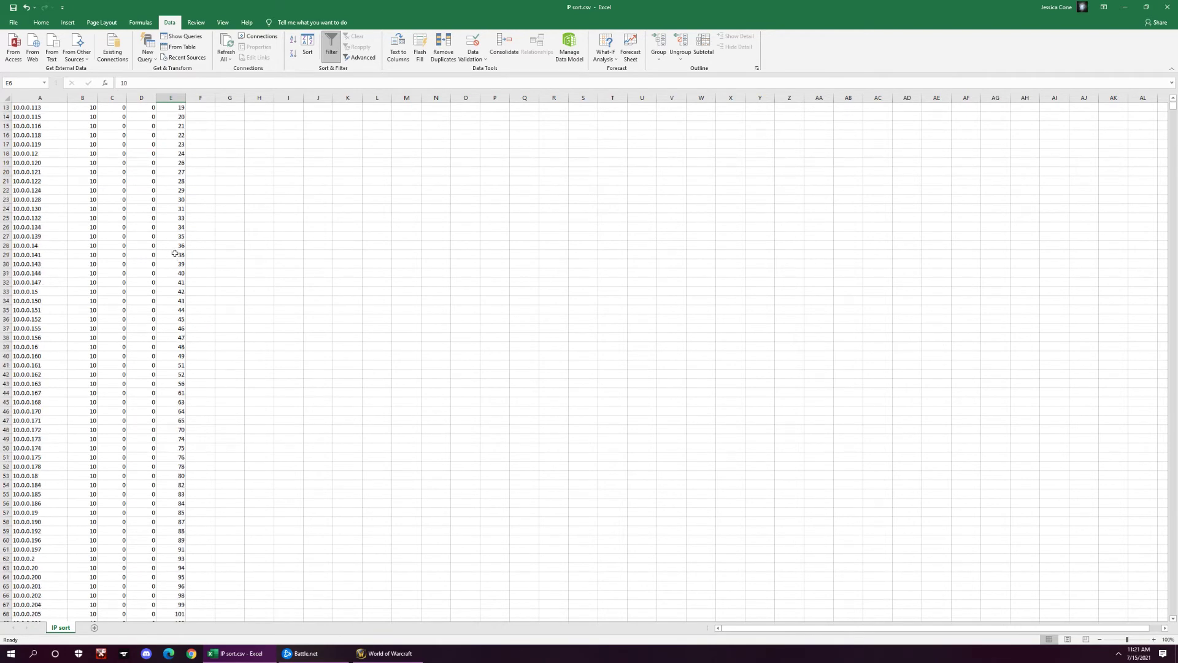
{"action": "scroll", "coordinate": [174, 253], "scroll_direction": "down", "scroll_amount": 2}
{"action": "scroll", "coordinate": [177, 252], "scroll_direction": "down", "scroll_amount": 8}
{"action": "scroll", "coordinate": [176, 251], "scroll_direction": "down", "scroll_amount": 6}
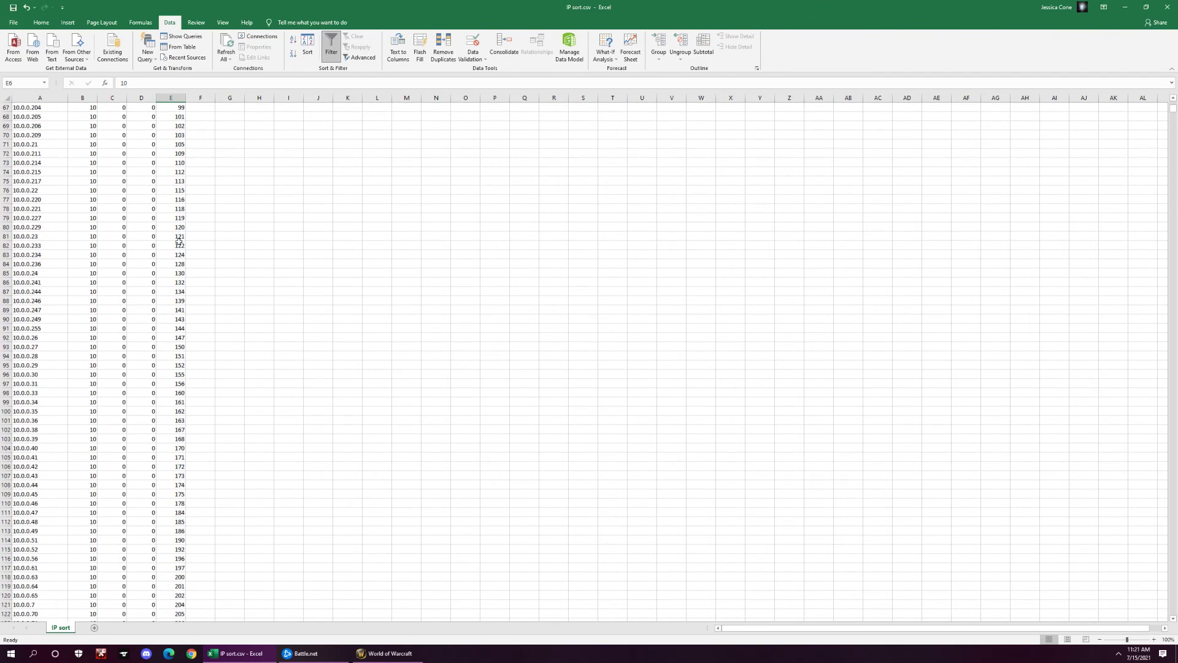
{"action": "scroll", "coordinate": [178, 242], "scroll_direction": "down", "scroll_amount": 9}
{"action": "scroll", "coordinate": [179, 244], "scroll_direction": "down", "scroll_amount": 8}
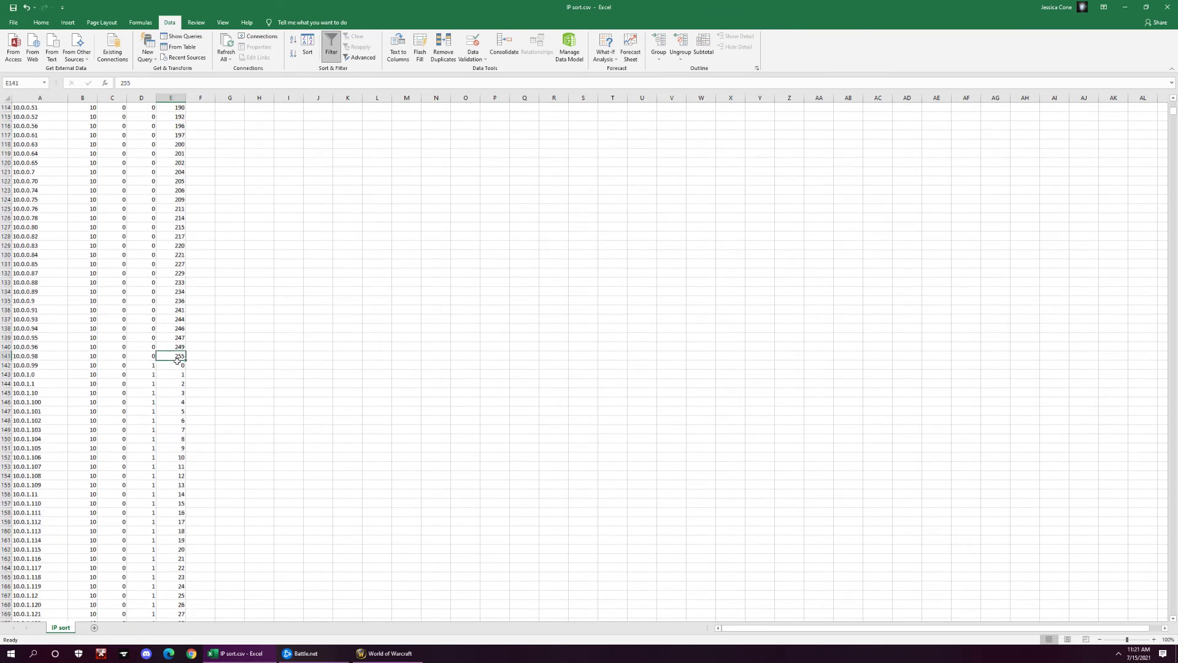
{"action": "scroll", "coordinate": [182, 353], "scroll_direction": "down", "scroll_amount": 1}
{"action": "left_click", "coordinate": [149, 331]}
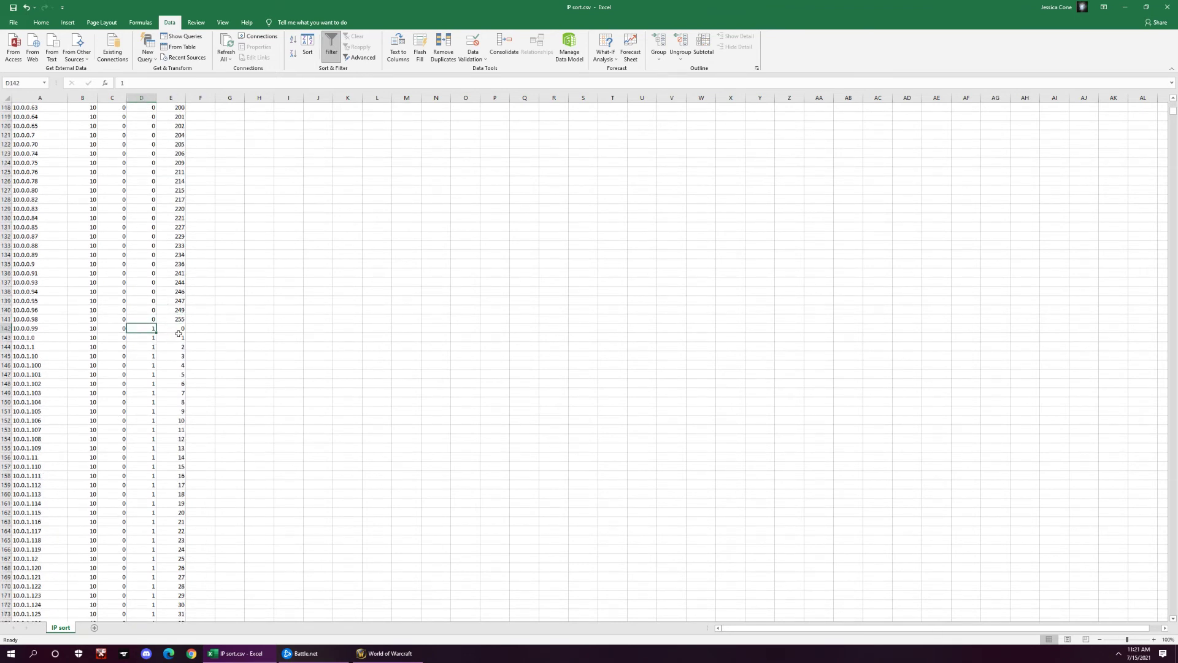
{"action": "left_click", "coordinate": [175, 329]}
{"action": "scroll", "coordinate": [184, 314], "scroll_direction": "down", "scroll_amount": 4}
{"action": "scroll", "coordinate": [185, 313], "scroll_direction": "down", "scroll_amount": 3}
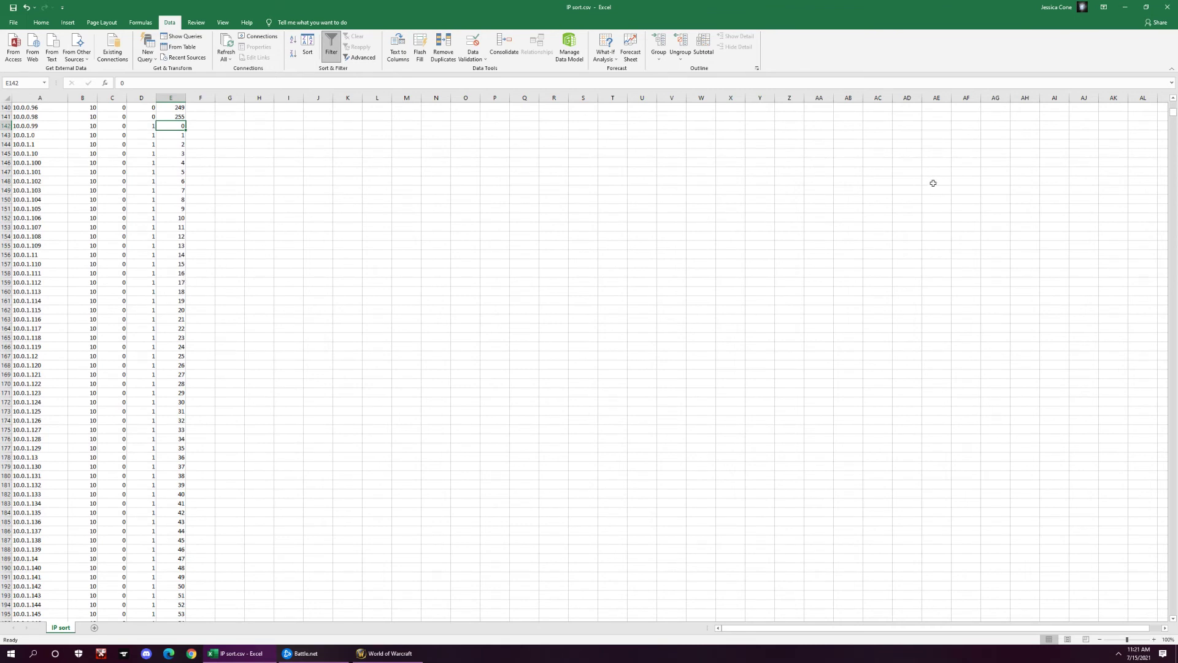
{"action": "left_click_drag", "start_coordinate": [1174, 121], "coordinate": [1173, 235]}
- Select the last-octet cells from E2654 down to E2906 to read the count in the status bar
{"action": "scroll", "coordinate": [238, 211], "scroll_direction": "up", "scroll_amount": 16}
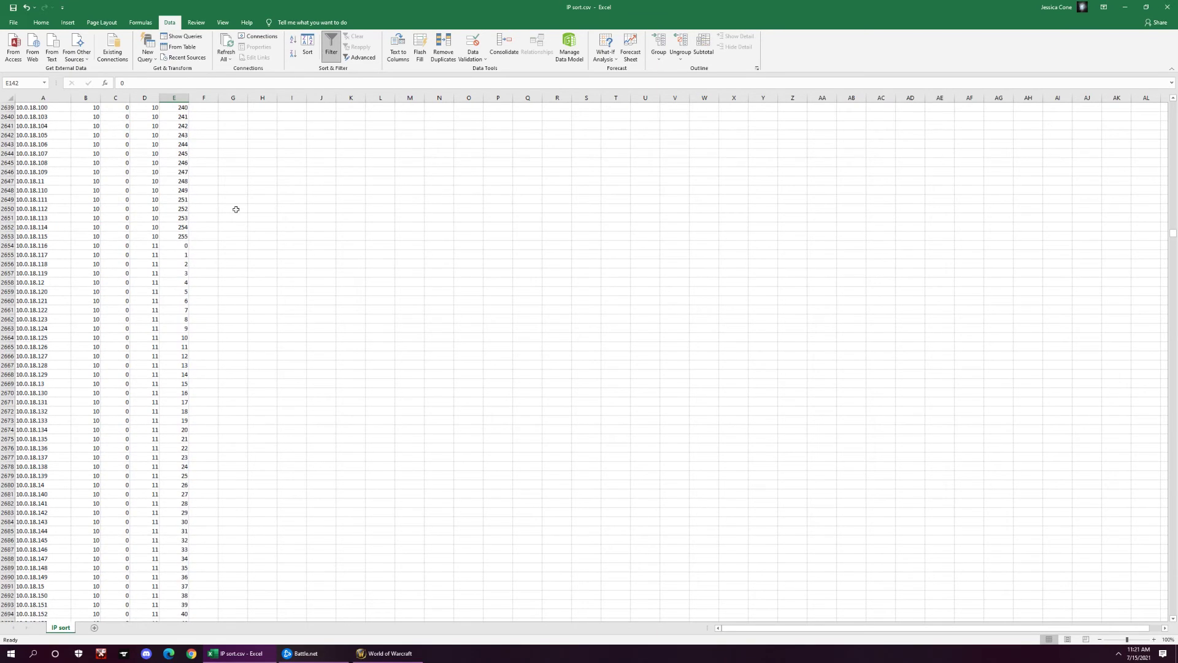
{"action": "left_click", "coordinate": [183, 247]}
{"action": "left_click", "coordinate": [182, 283]}
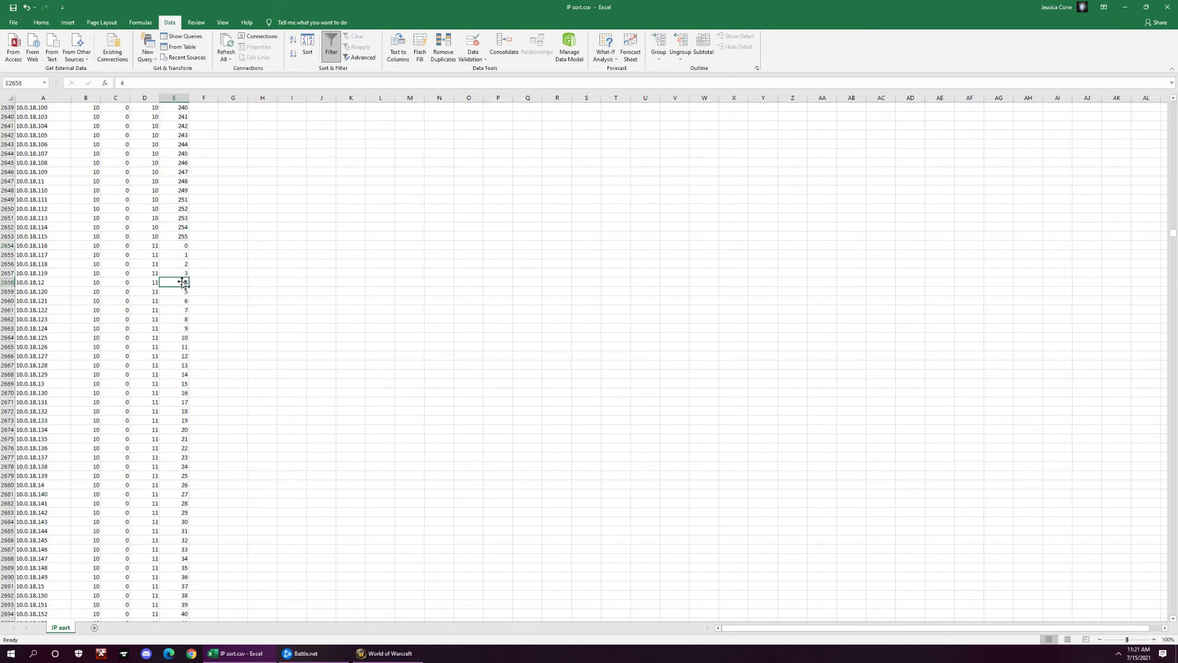
{"action": "left_click", "coordinate": [181, 247]}
{"action": "scroll", "coordinate": [181, 247], "scroll_direction": "down", "scroll_amount": 8}
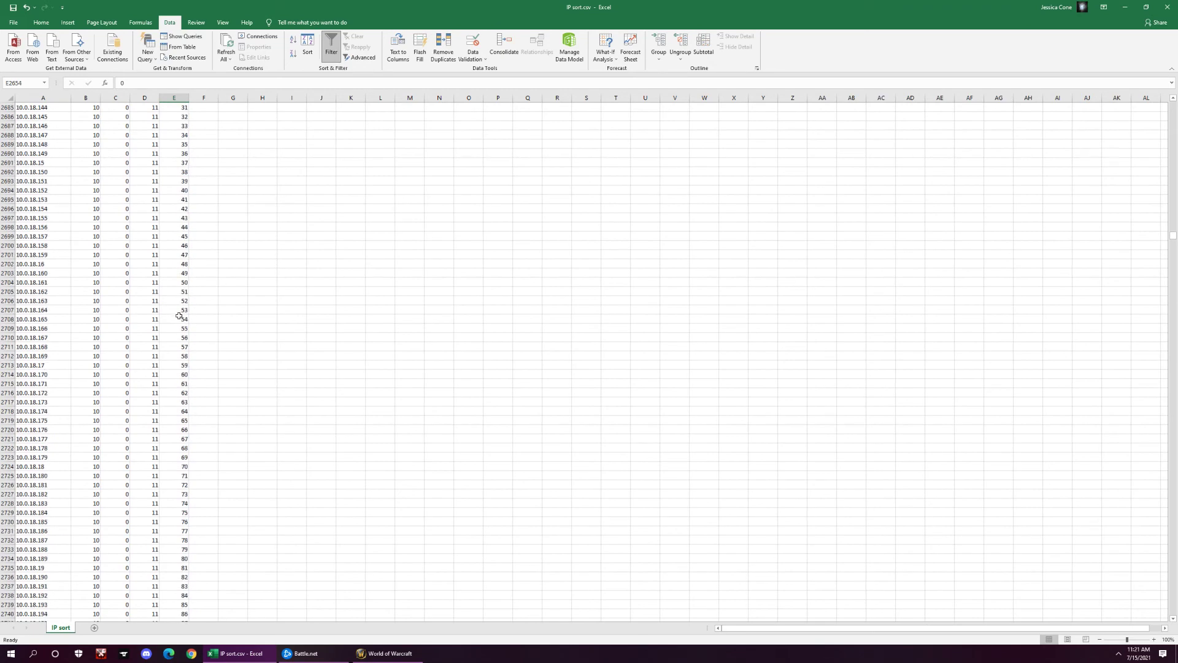
{"action": "scroll", "coordinate": [178, 312], "scroll_direction": "down", "scroll_amount": 14}
{"action": "scroll", "coordinate": [179, 319], "scroll_direction": "down", "scroll_amount": 16}
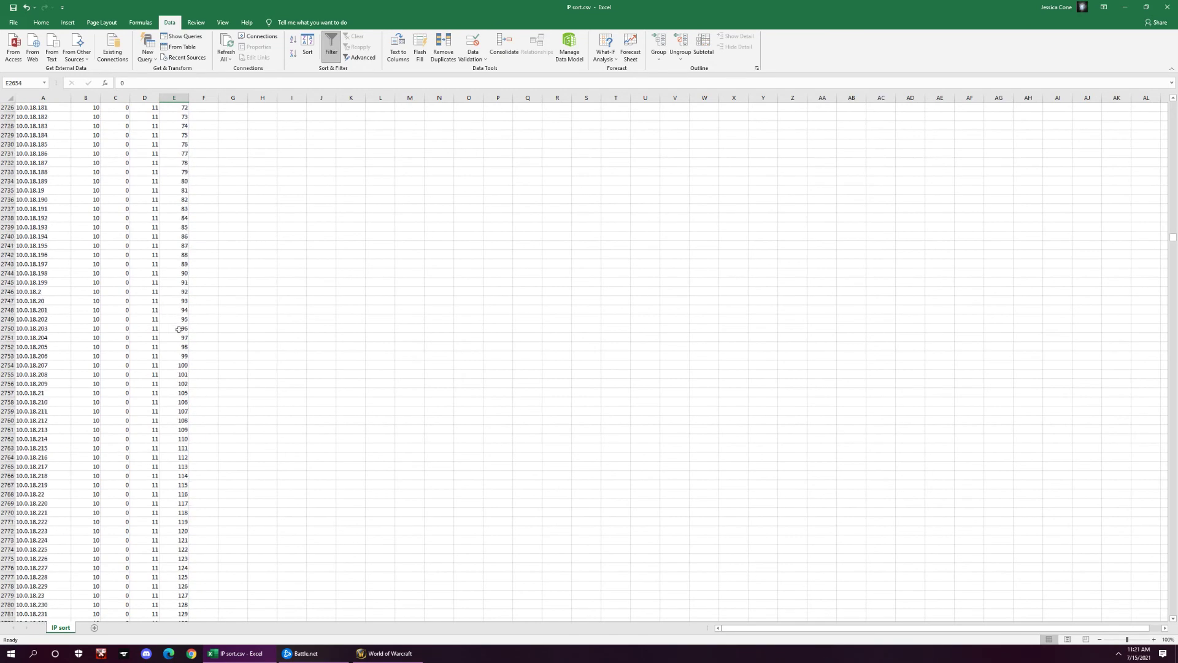
{"action": "scroll", "coordinate": [178, 347], "scroll_direction": "down", "scroll_amount": 16}
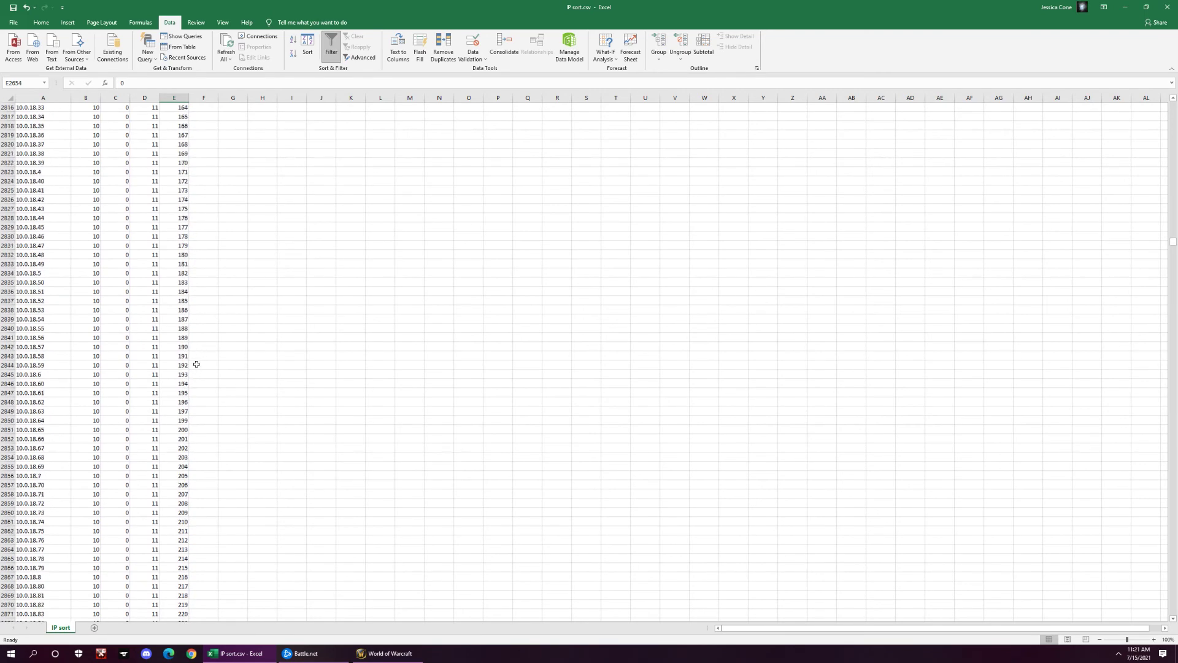
{"action": "scroll", "coordinate": [198, 359], "scroll_direction": "down", "scroll_amount": 13}
{"action": "scroll", "coordinate": [196, 358], "scroll_direction": "down", "scroll_amount": 9}
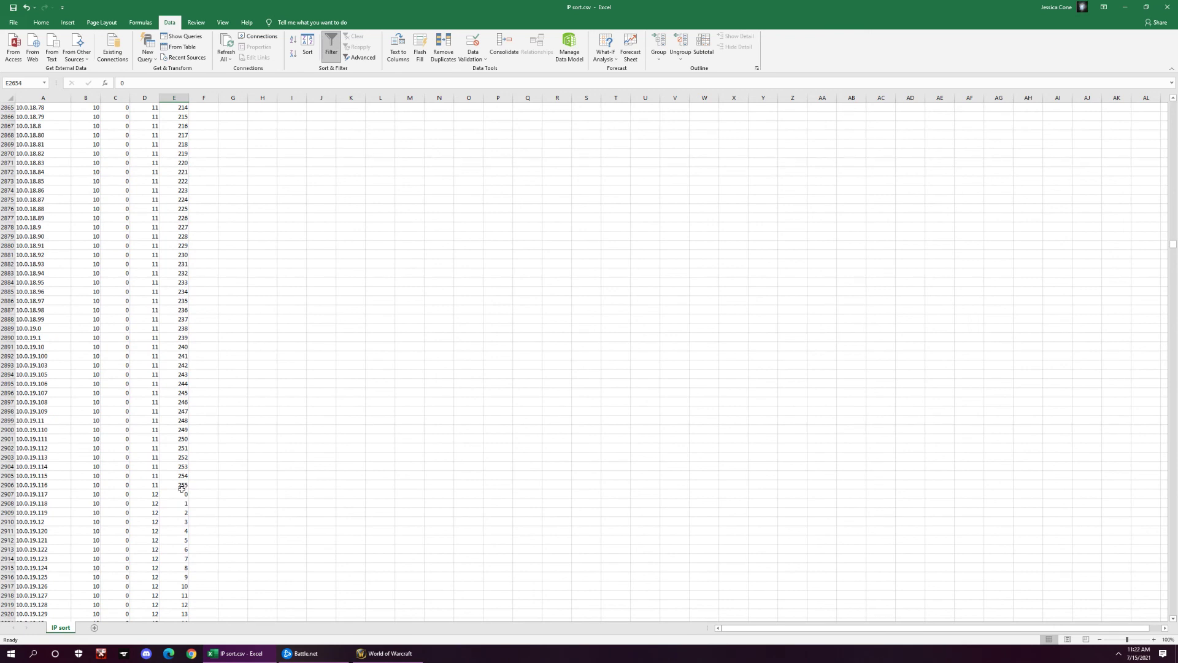
{"action": "left_click", "coordinate": [182, 488], "text": "shift"}
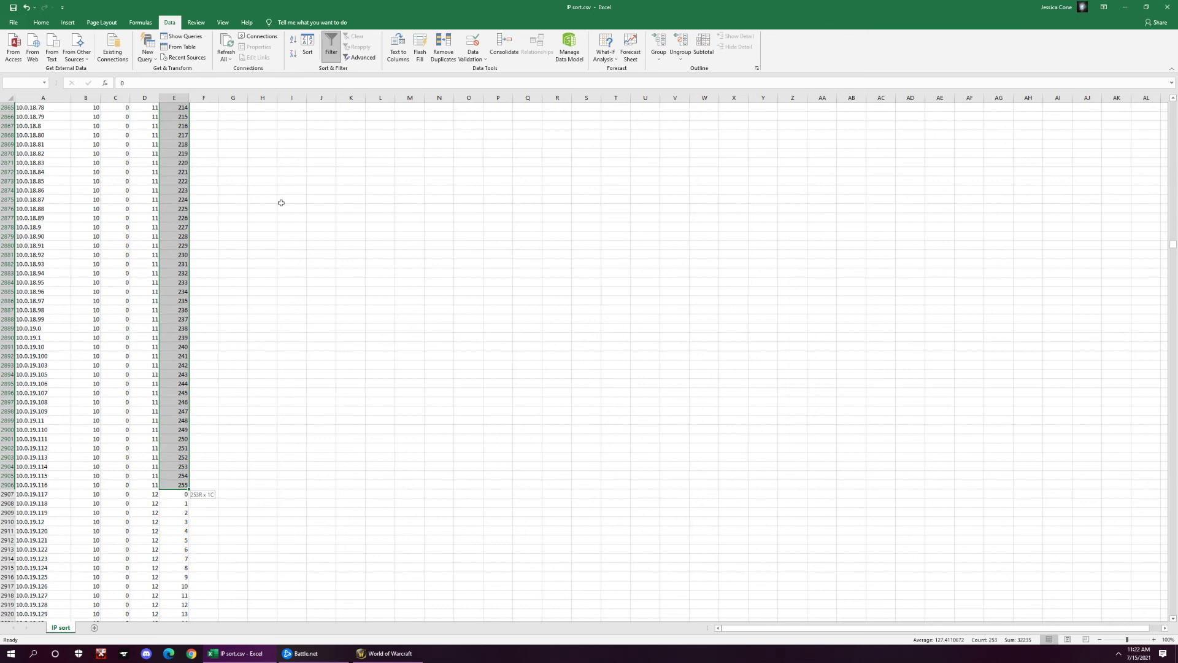
{"action": "left_click_drag", "start_coordinate": [288, 218], "coordinate": [256, 310]}
{"action": "scroll", "coordinate": [241, 389], "scroll_direction": "up", "scroll_amount": 12}
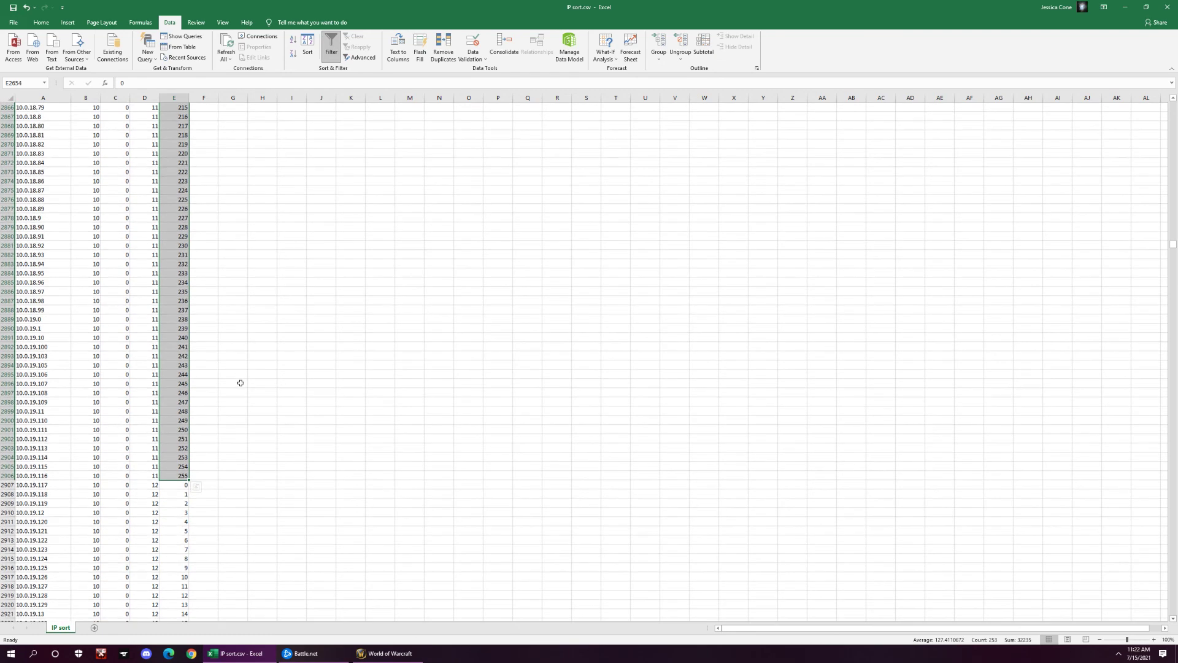
{"action": "left_click", "coordinate": [239, 367]}
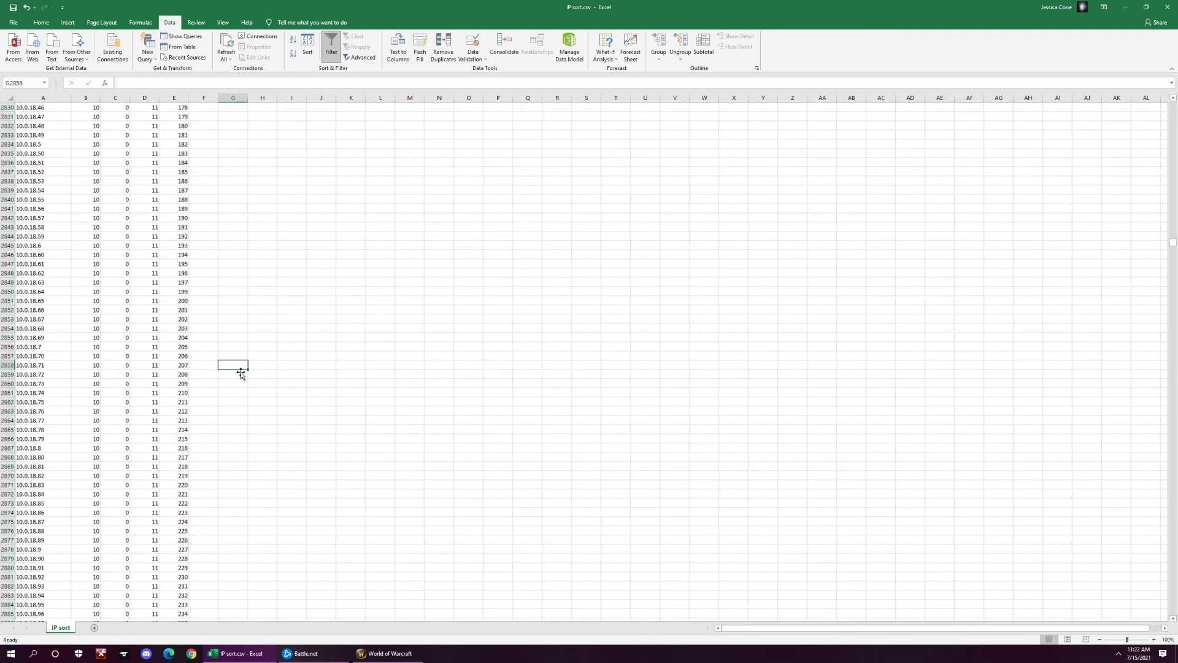
{"action": "scroll", "coordinate": [239, 370], "scroll_direction": "up", "scroll_amount": 11}
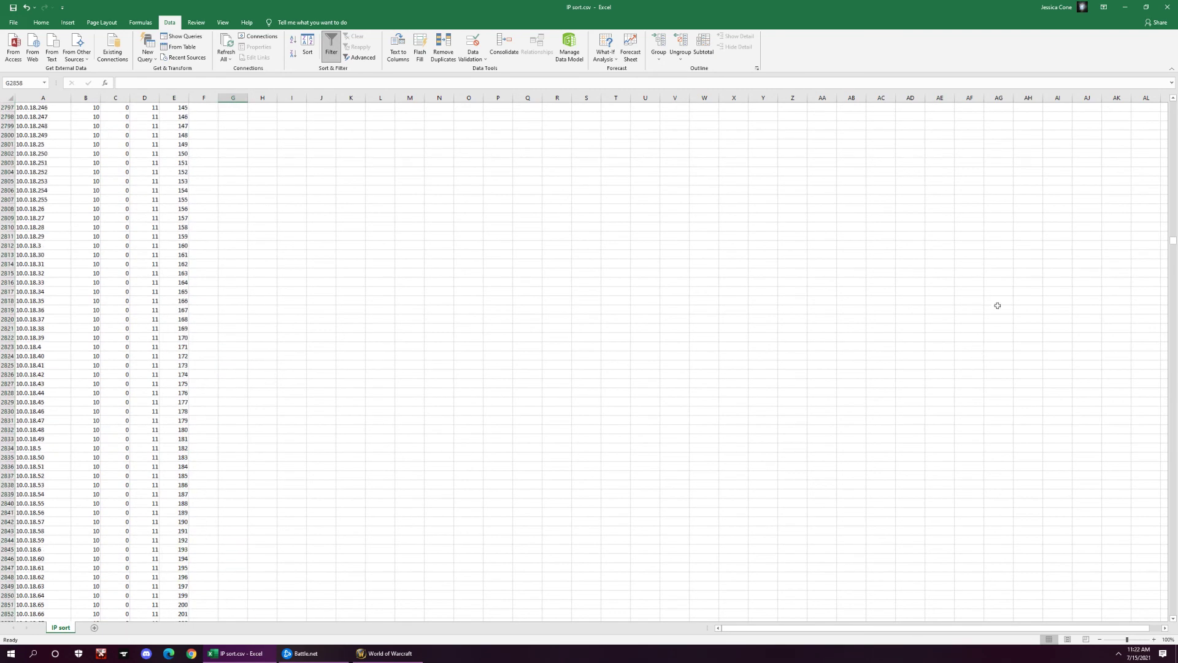
{"action": "left_click_drag", "start_coordinate": [1173, 240], "coordinate": [1173, 106]}
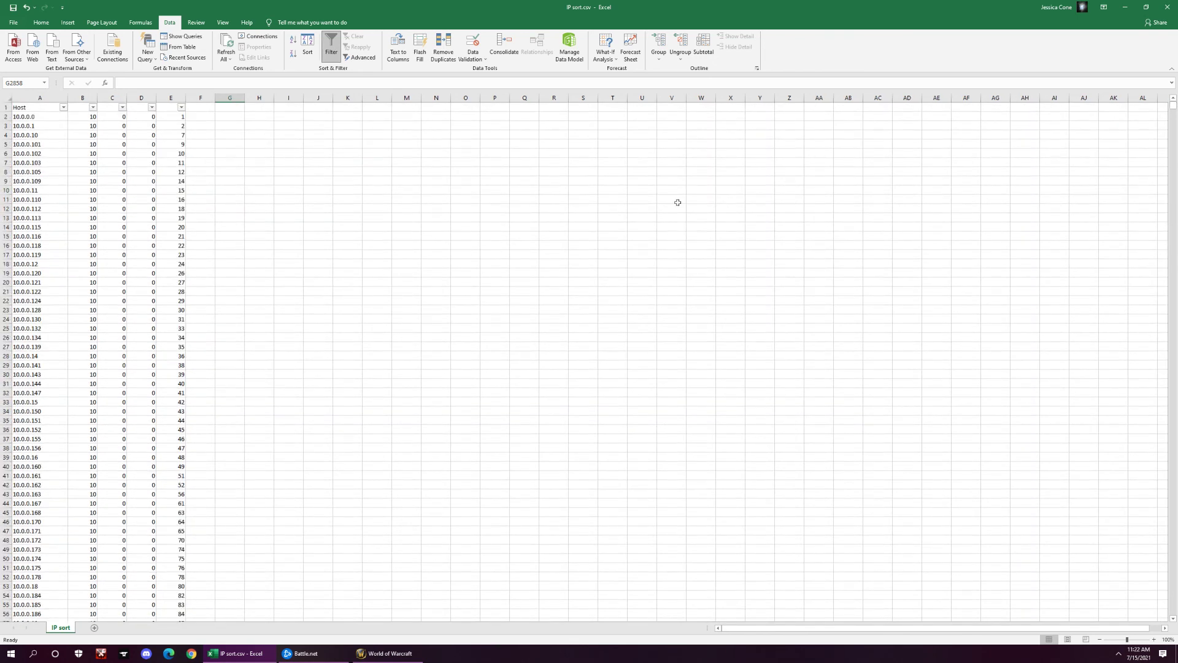
{"action": "left_click", "coordinate": [183, 156]}
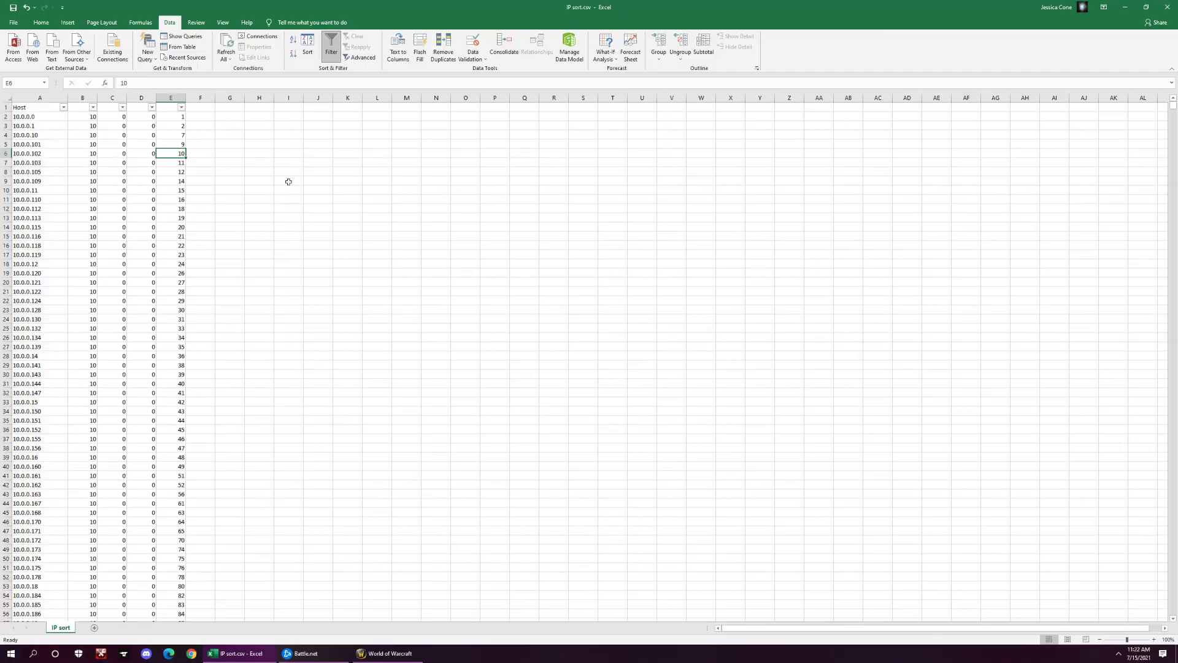